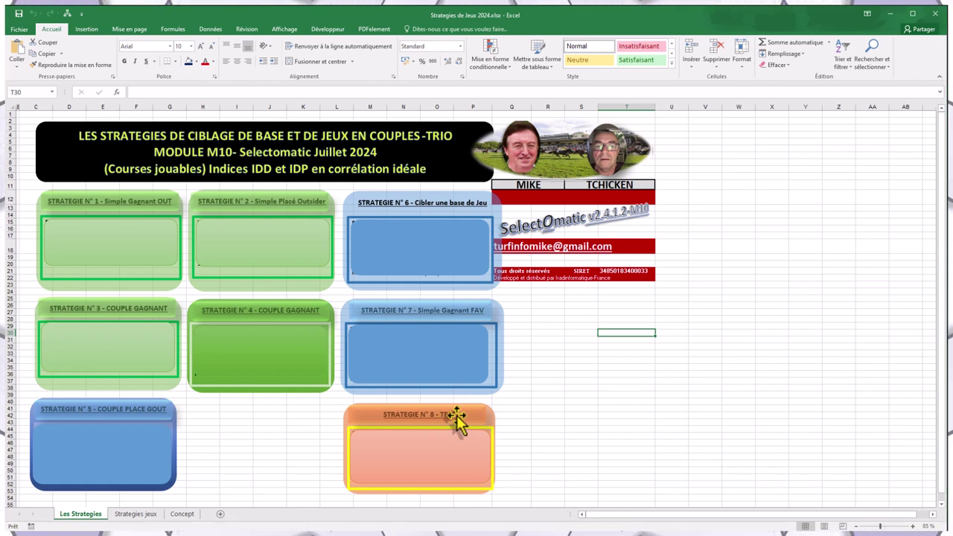
Step: Switch to the InvestX-GestionStrat workbook and look through its sheet list from Bilans to J20
key(alt+Tab)
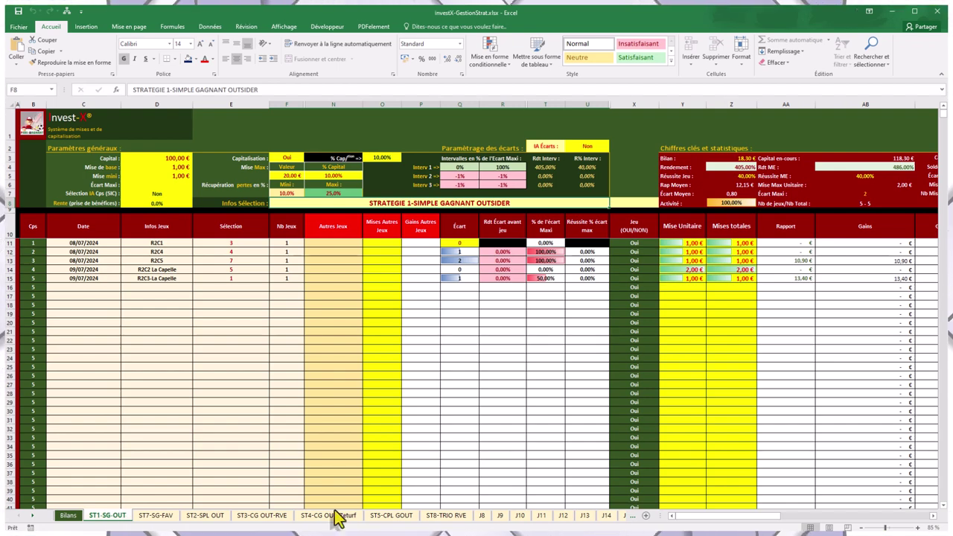
click(32, 518)
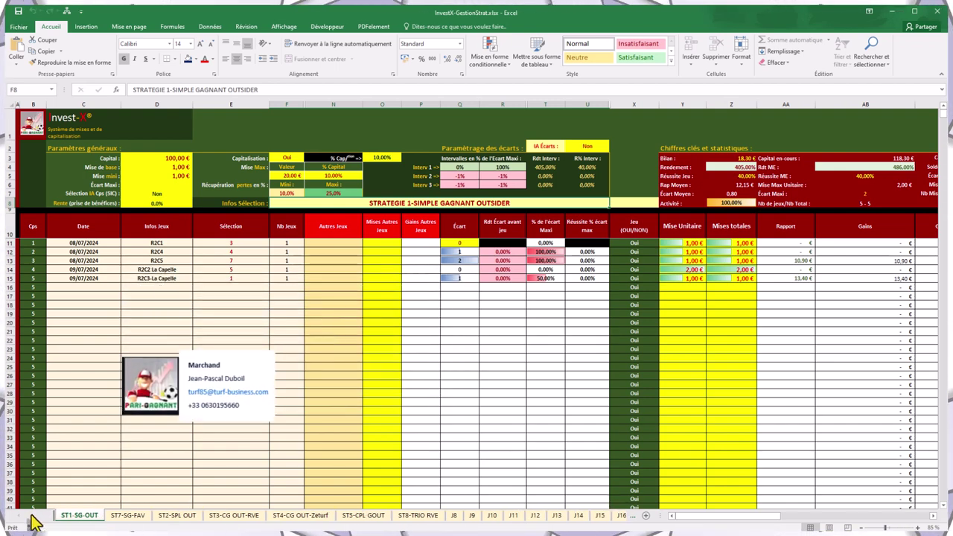
click(32, 517)
click(32, 517)
click(611, 515)
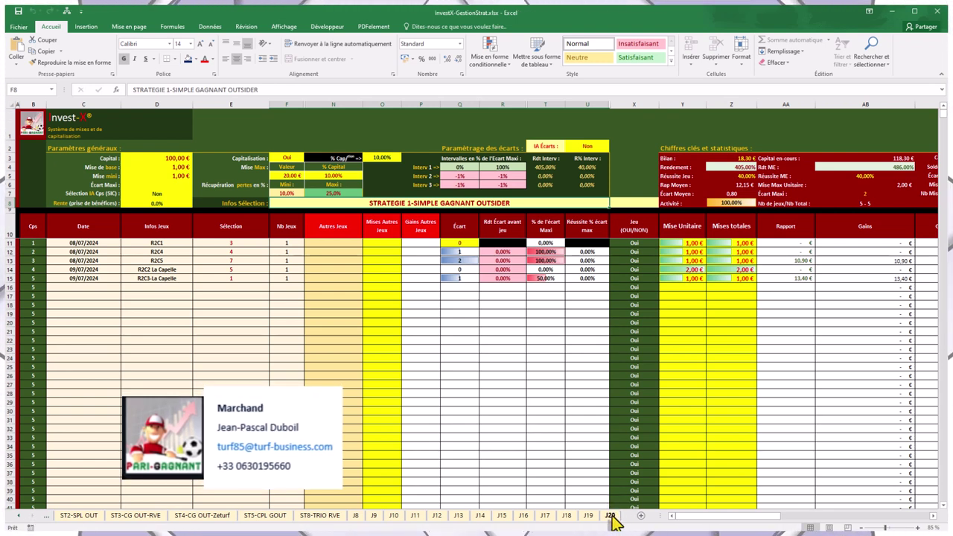
click(18, 520)
click(18, 520)
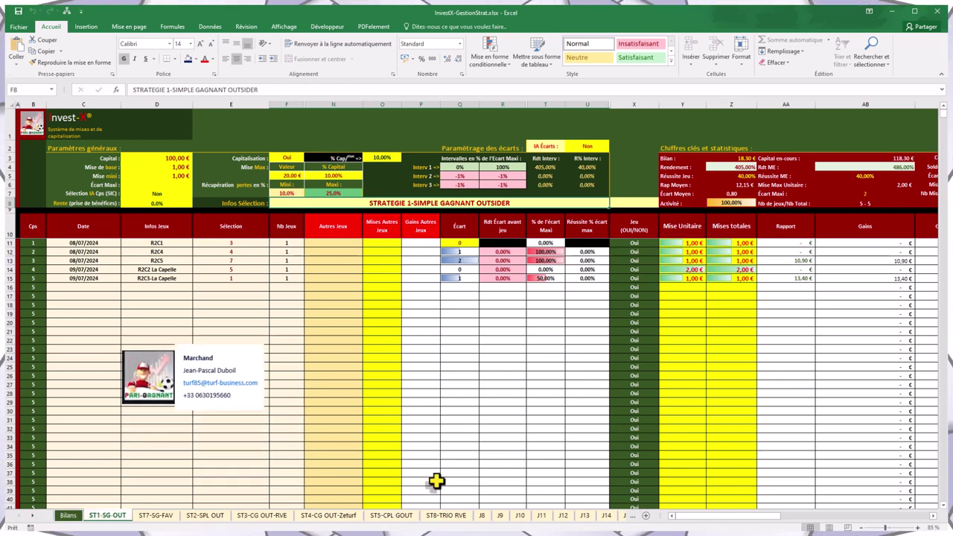
click(66, 519)
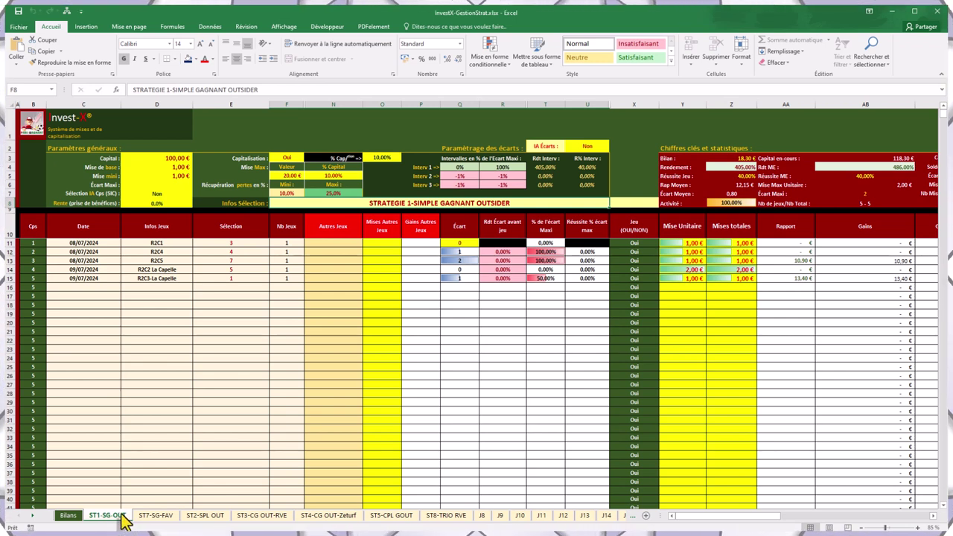
Step: Review the dates and race information of the five bets recorded on the ST1-SG-OUT sheet
click(81, 242)
drag(81, 242, 72, 278)
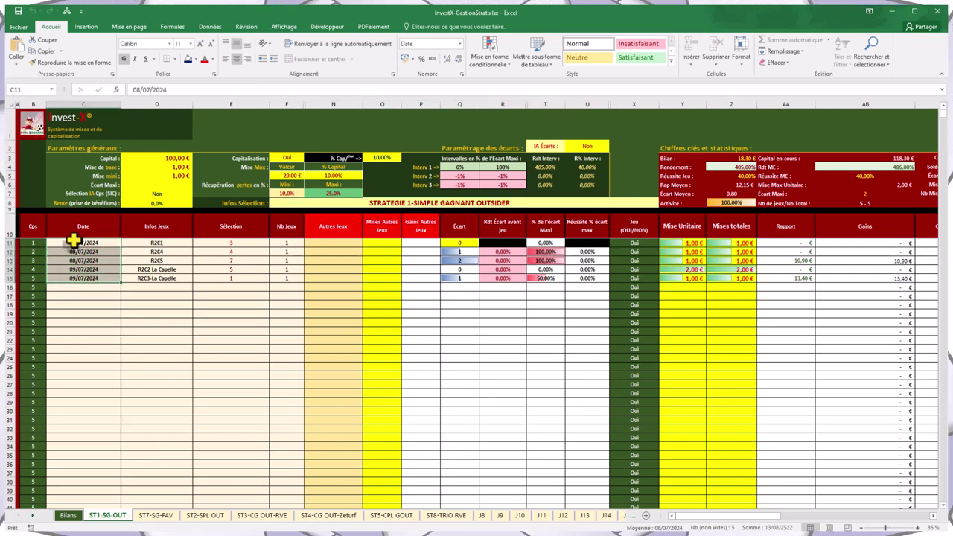
click(72, 244)
click(82, 278)
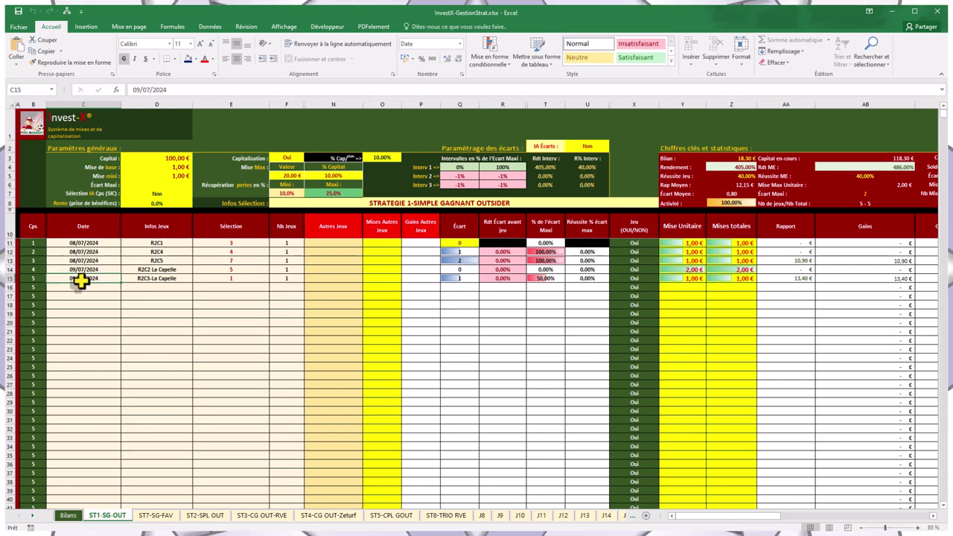
click(160, 243)
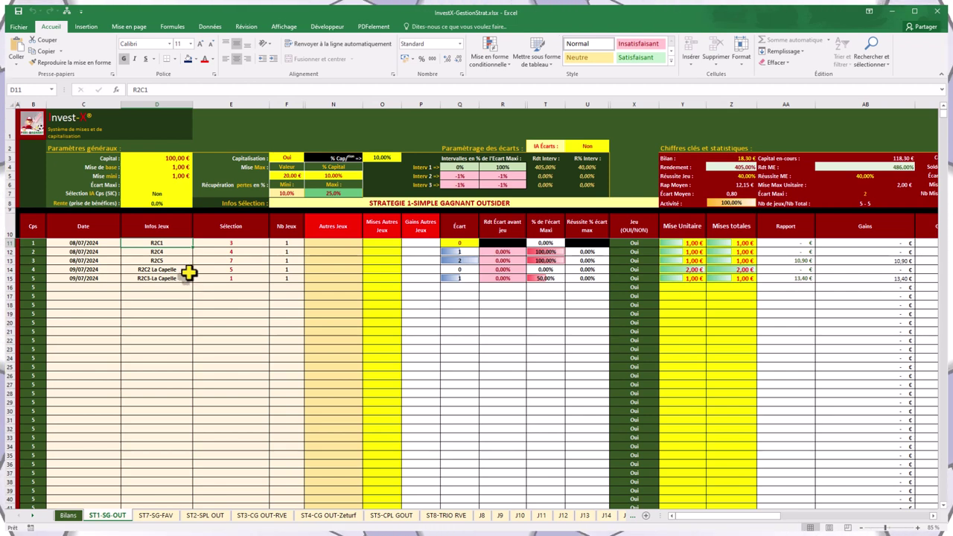
click(164, 261)
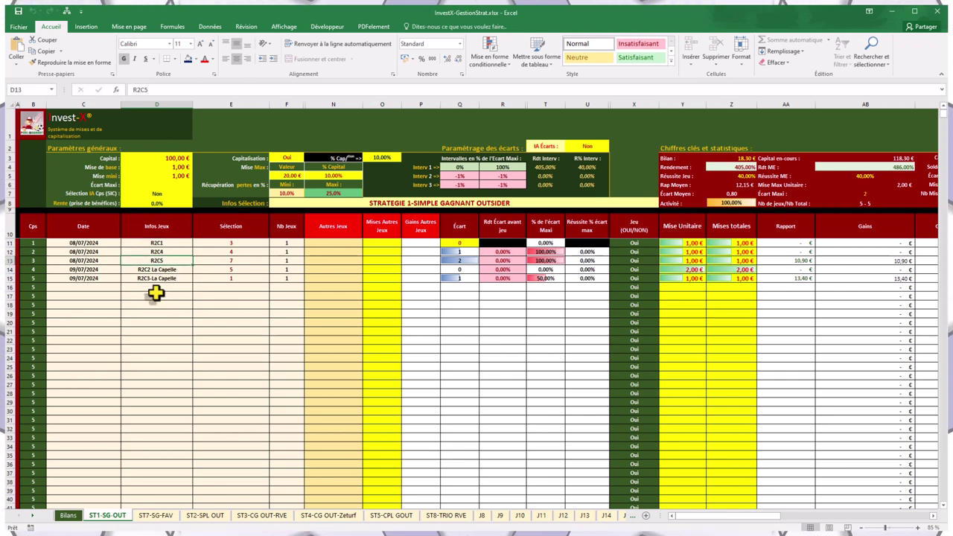
Step: Review the Sélection and Nb Jeux entries of the recorded bets on ST1-SG-OUT
click(229, 244)
click(230, 253)
text(4)
key(Return)
text(7)
click(295, 245)
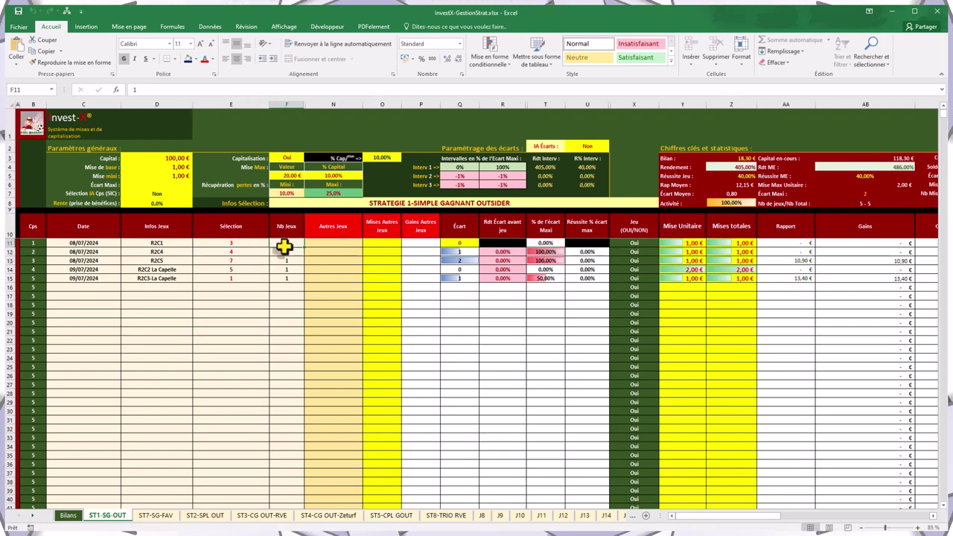
Step: Examine the Rapport values of the recorded bets, plus the Réussite Jeu and Rendement statistics
drag(802, 244, 791, 276)
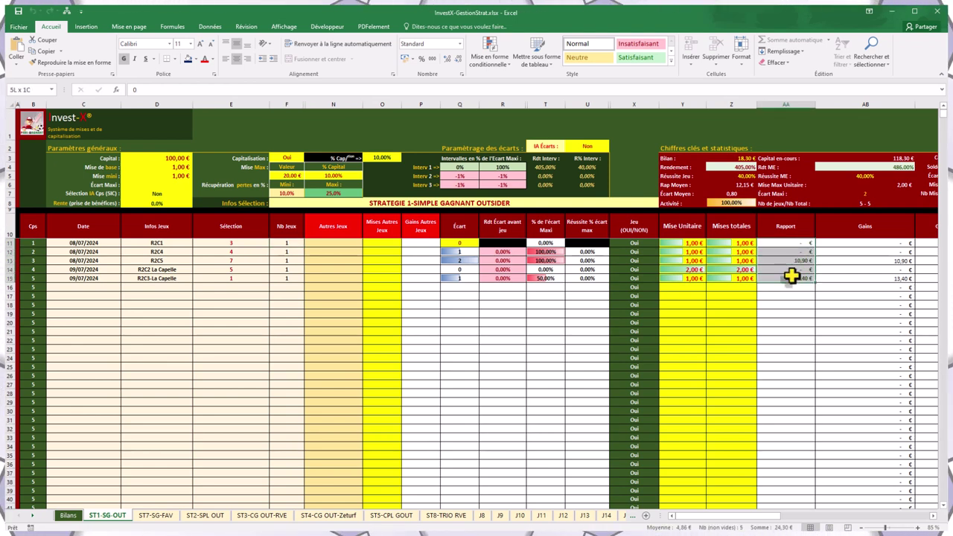
click(792, 244)
click(795, 270)
click(793, 280)
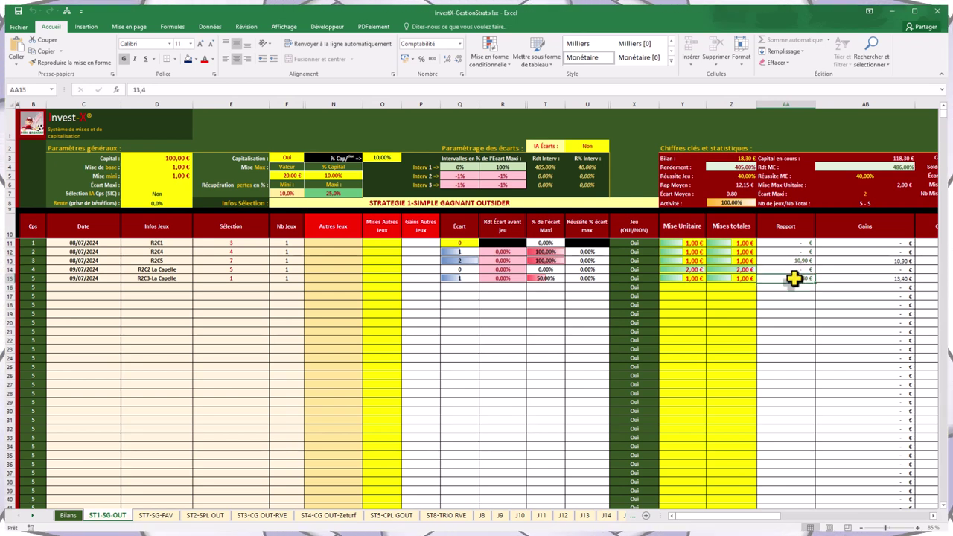
click(744, 176)
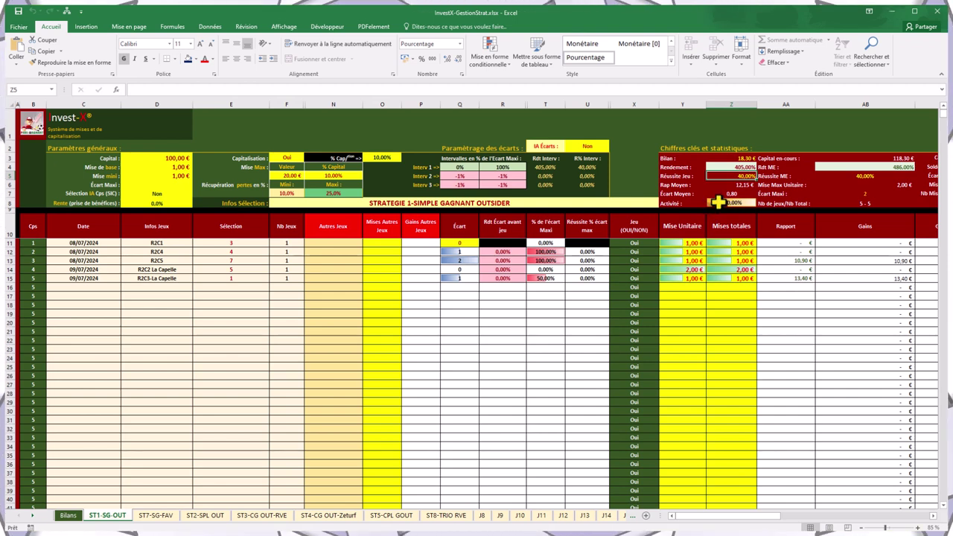
click(741, 168)
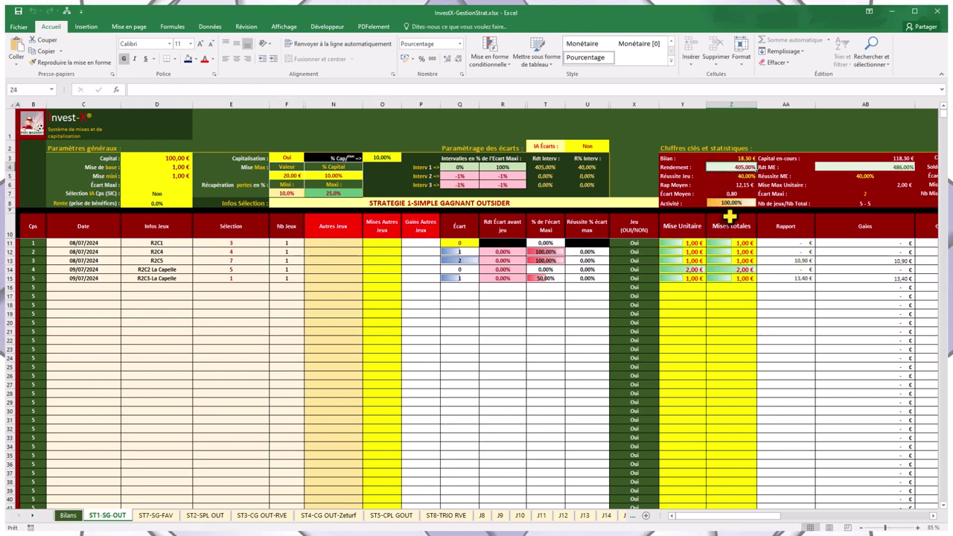
Step: Set the Capital to 50 € and check the Rendement and Bilan figures
click(170, 158)
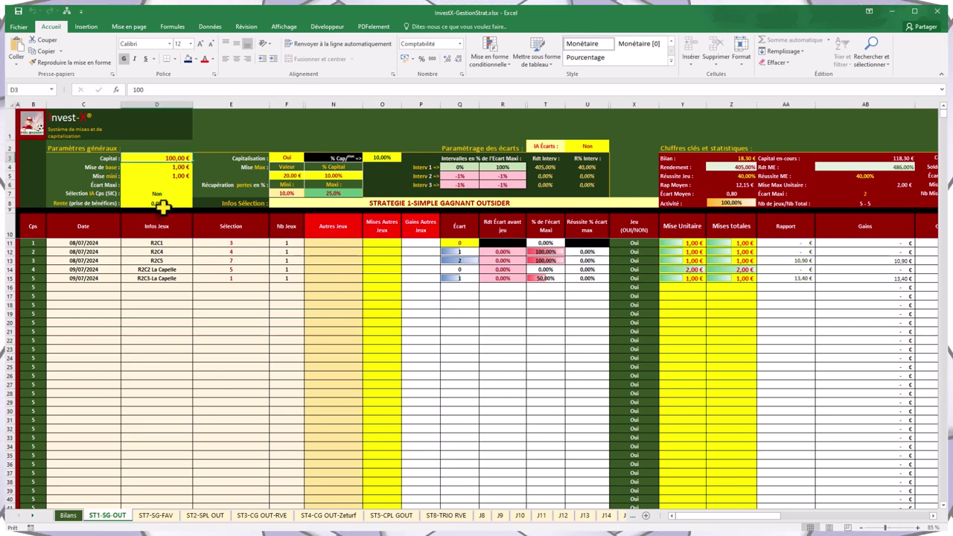
text(50)
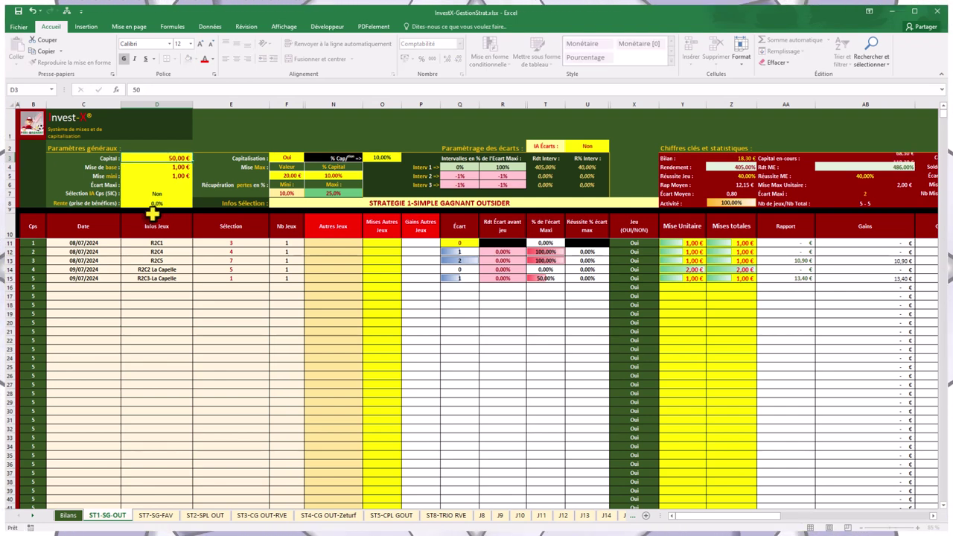
key(Tab)
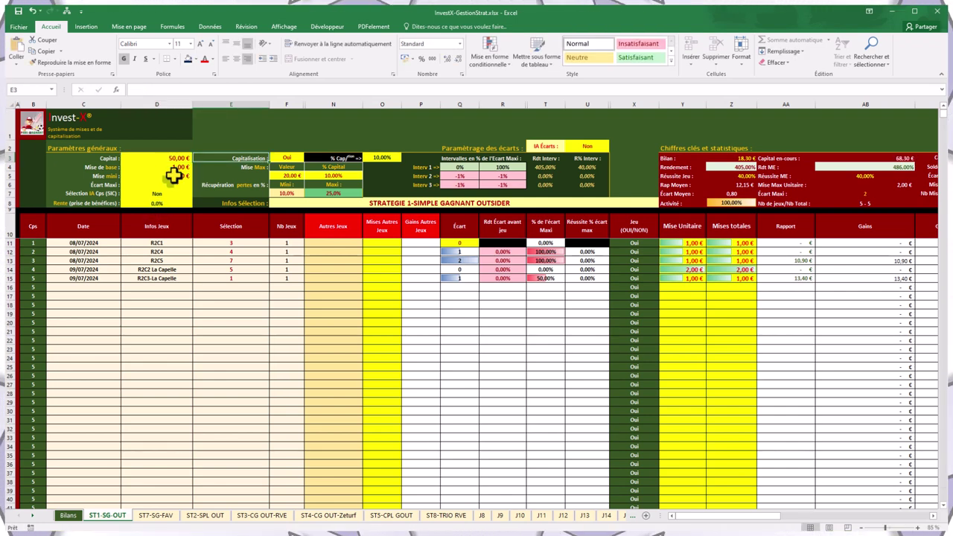
click(743, 168)
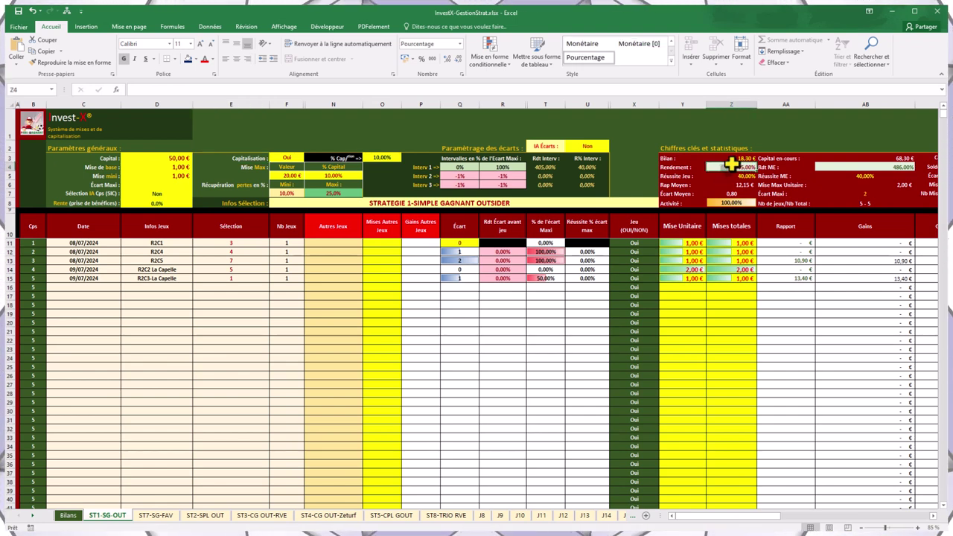
click(739, 155)
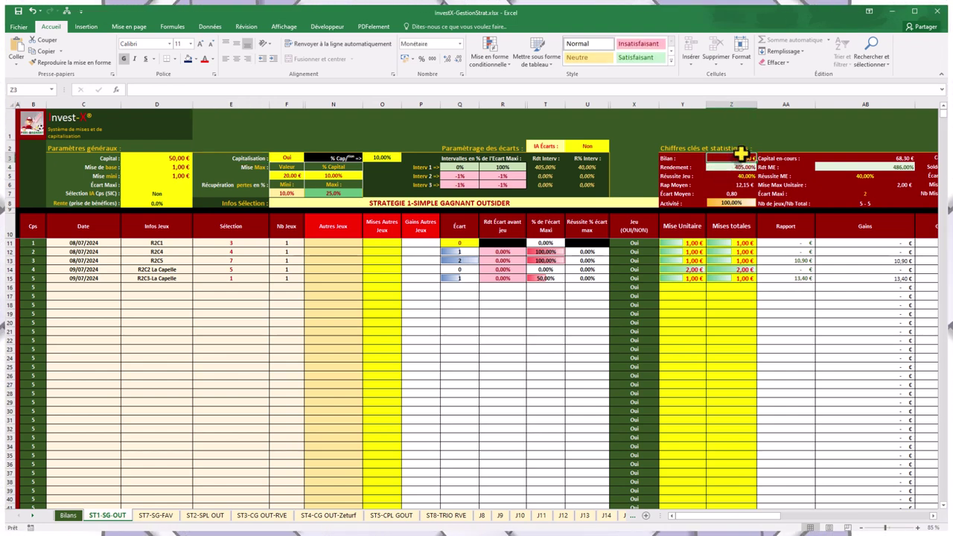
Step: Review the capital, base and minimum stakes, and set the Mise Max value to 10 €
click(176, 157)
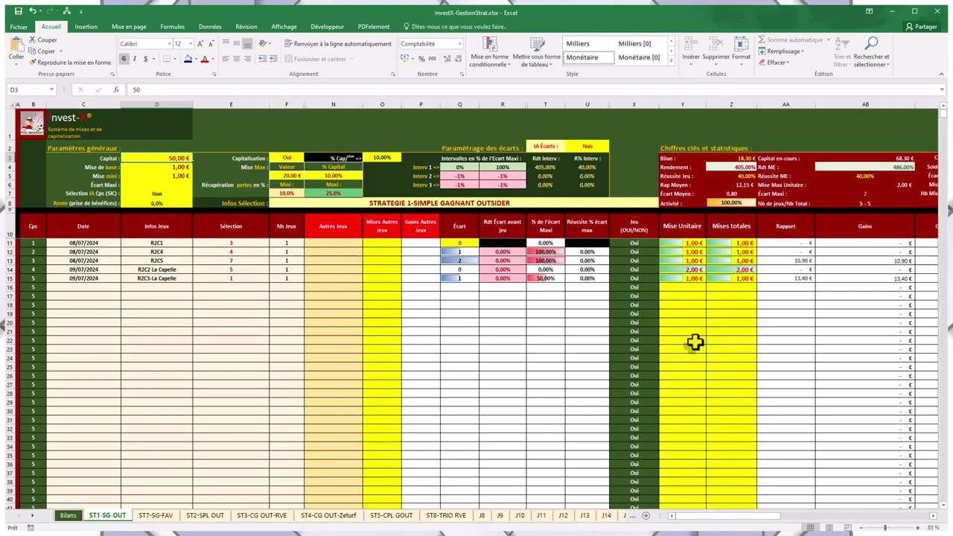
click(177, 167)
click(179, 176)
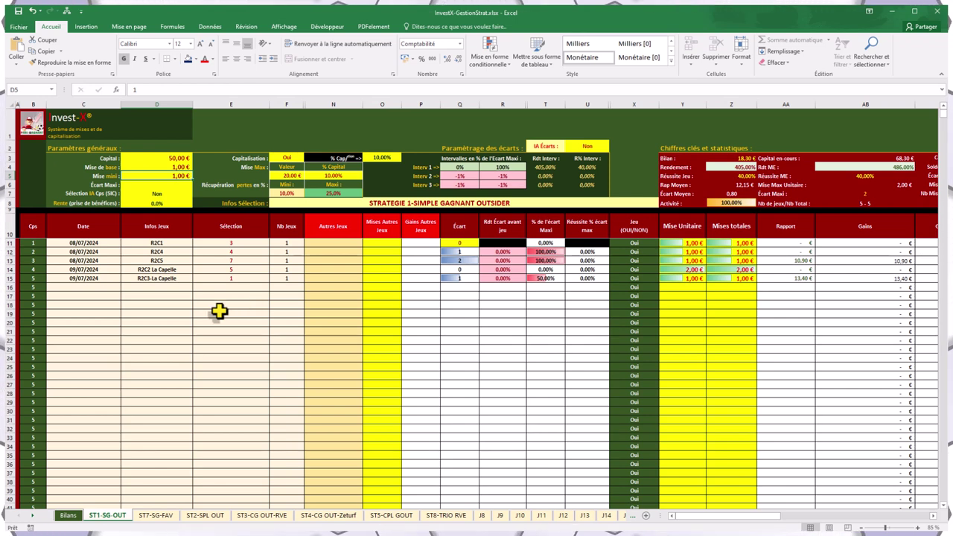
click(292, 175)
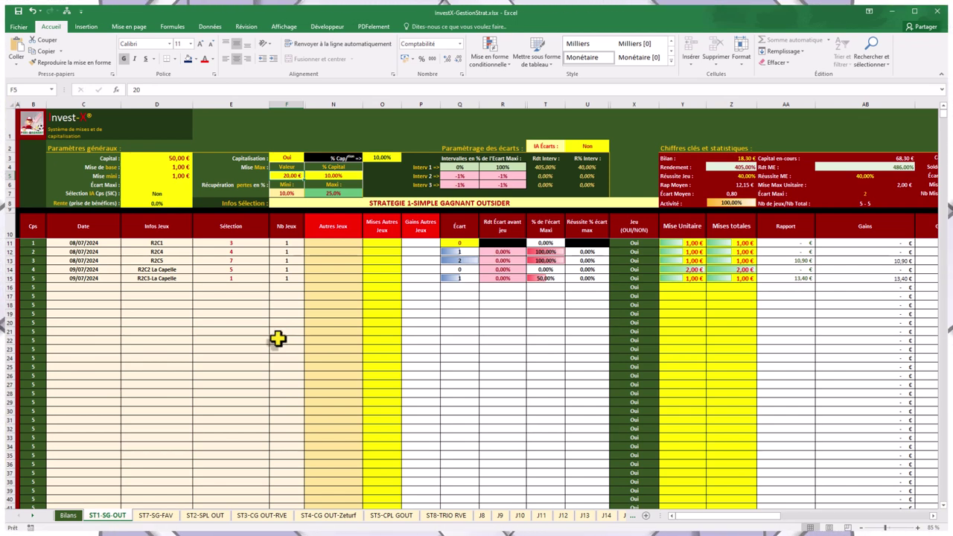
text(10)
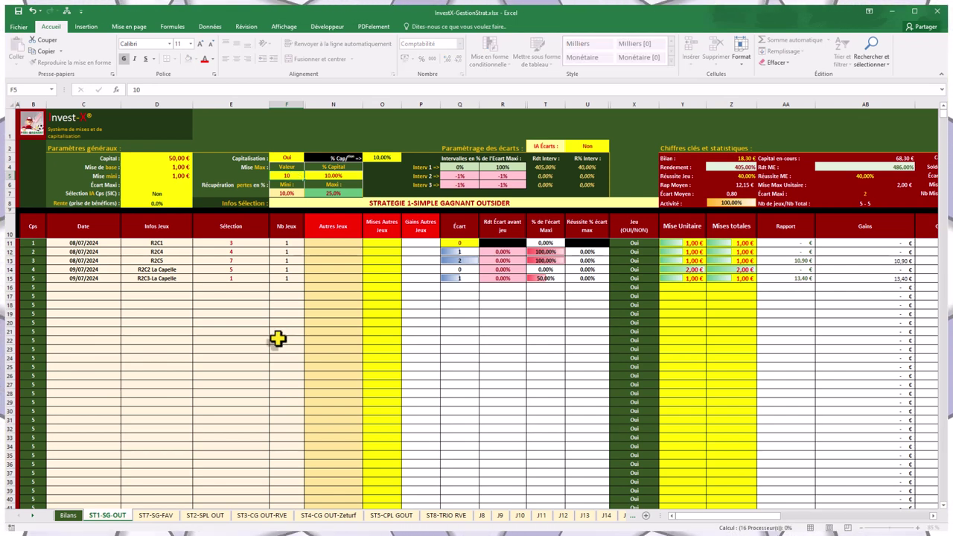
key(Tab)
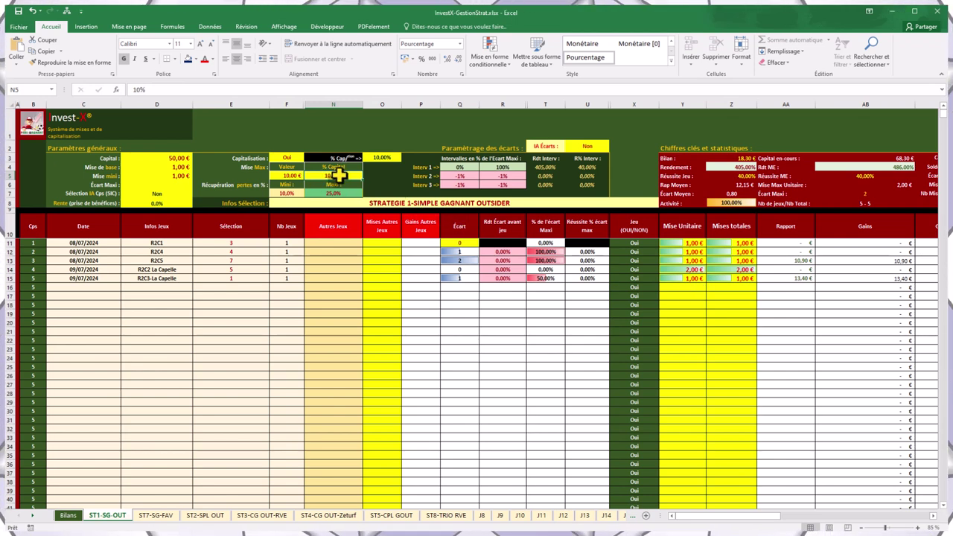
Step: Set the Capital to 700 € and check the Capital en-cours, Rendement and Rdt ME figures
click(163, 160)
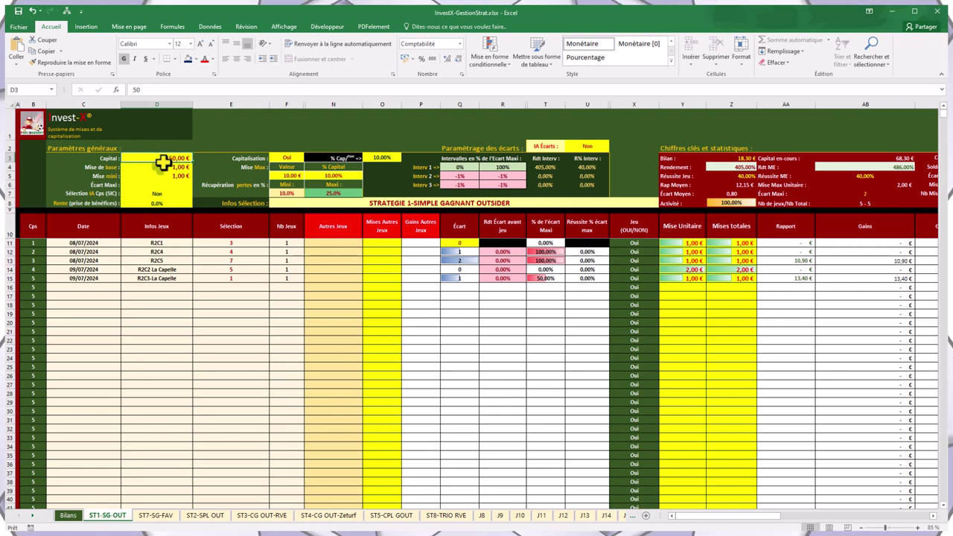
text(00)
key(Return)
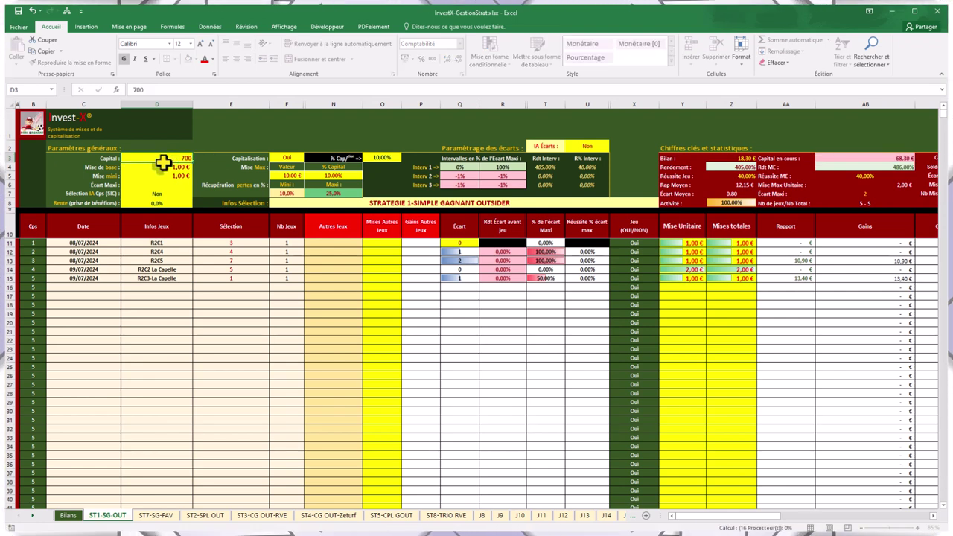
click(900, 158)
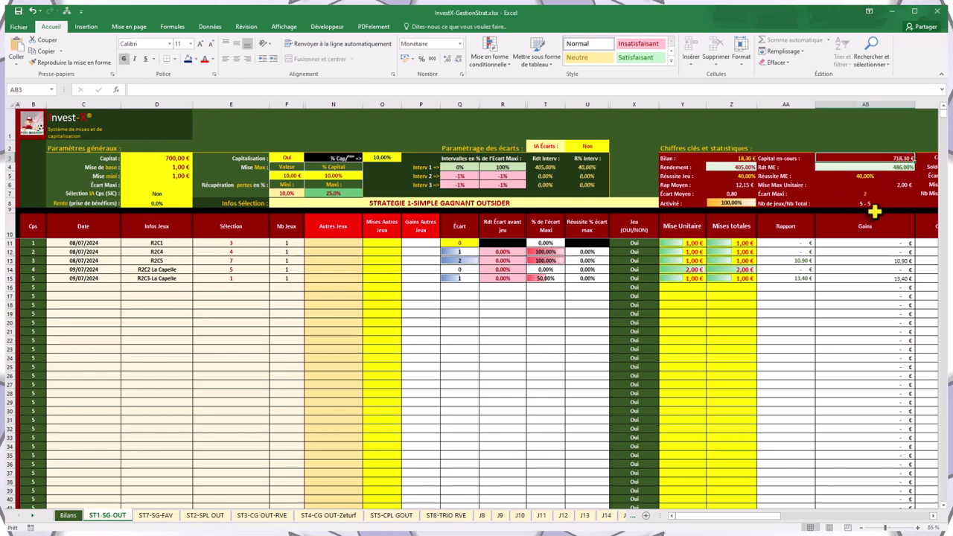
click(744, 168)
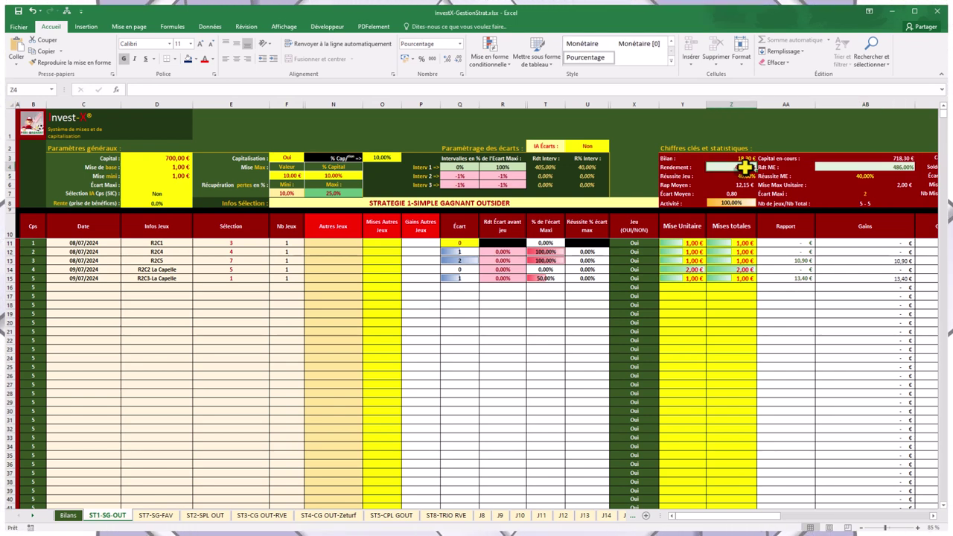
click(902, 166)
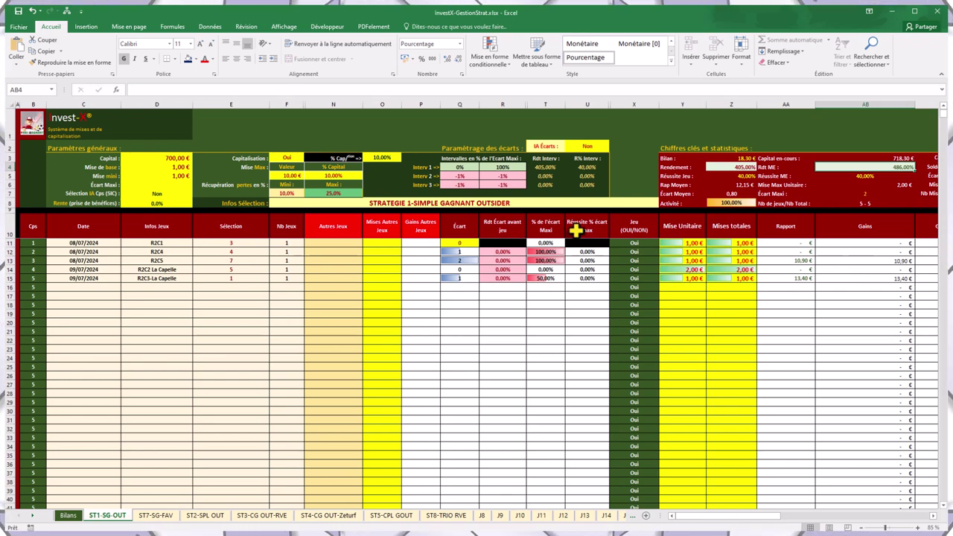
Step: Set the Capital on ST1-SG-OUT to 100 €
click(165, 159)
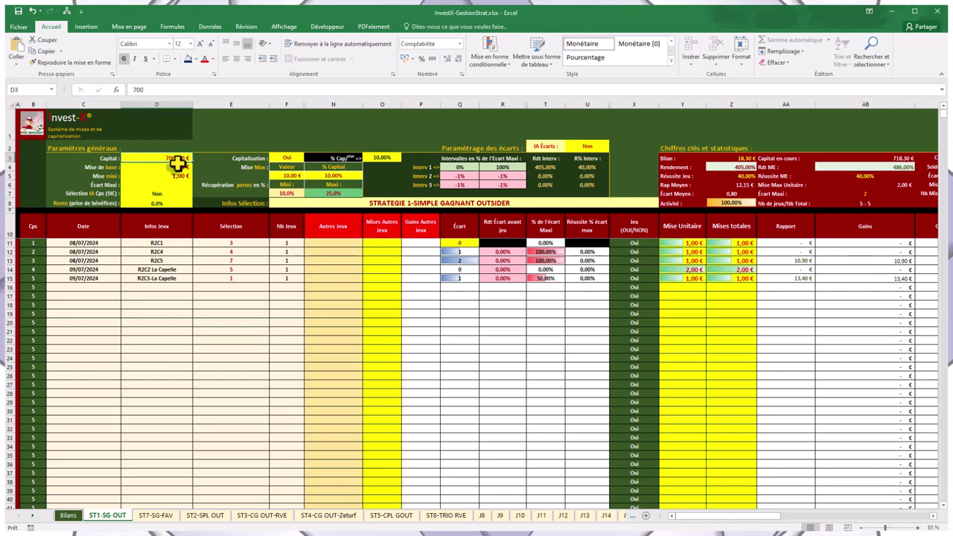
text(1)
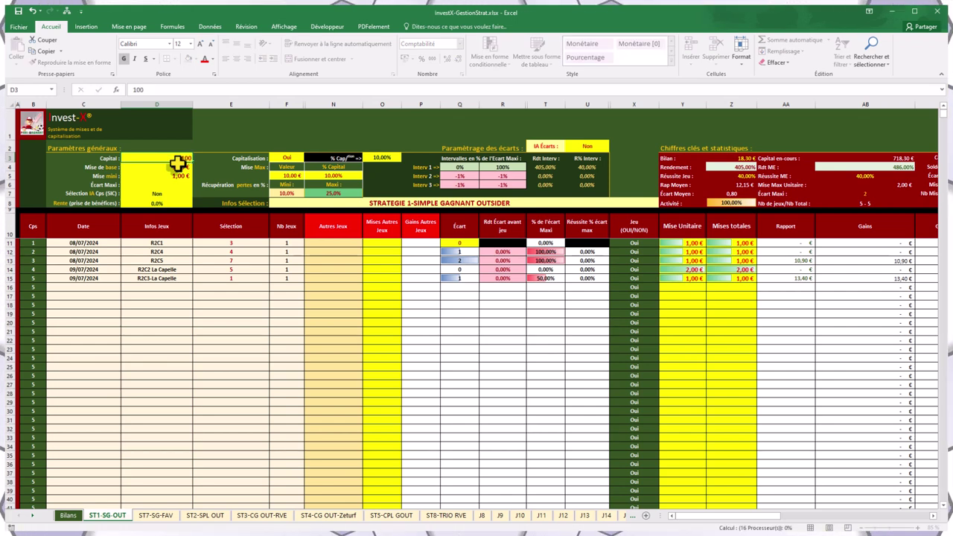
text(00)
key(Tab)
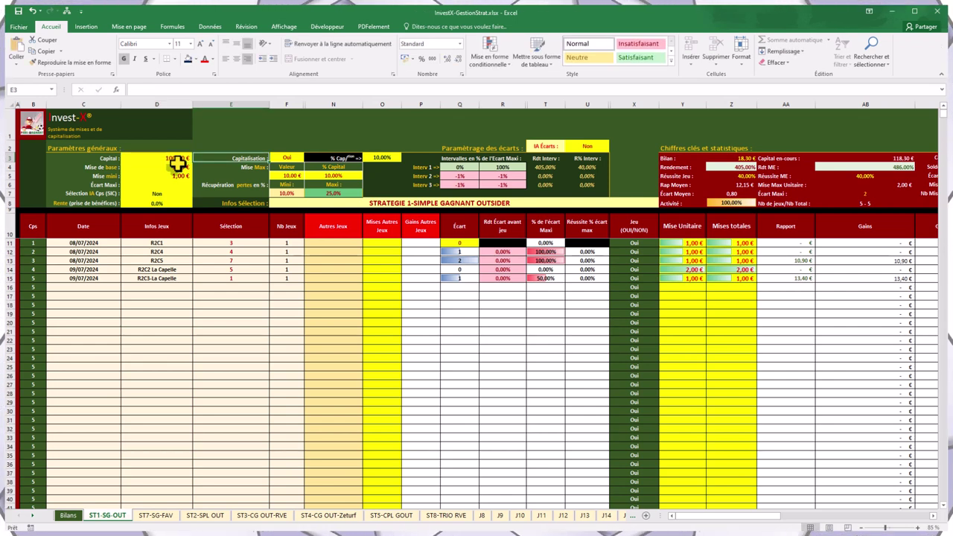
Step: Compare the races listed under Infos Jeux on ST1-SG-OUT with those on the ST7-SG-FAV sheet
click(155, 244)
drag(158, 253, 159, 274)
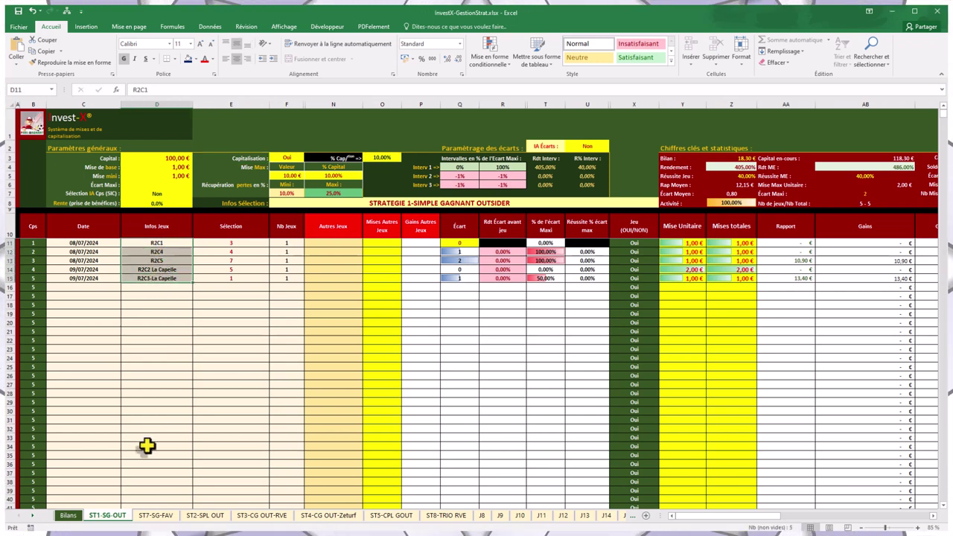
click(156, 515)
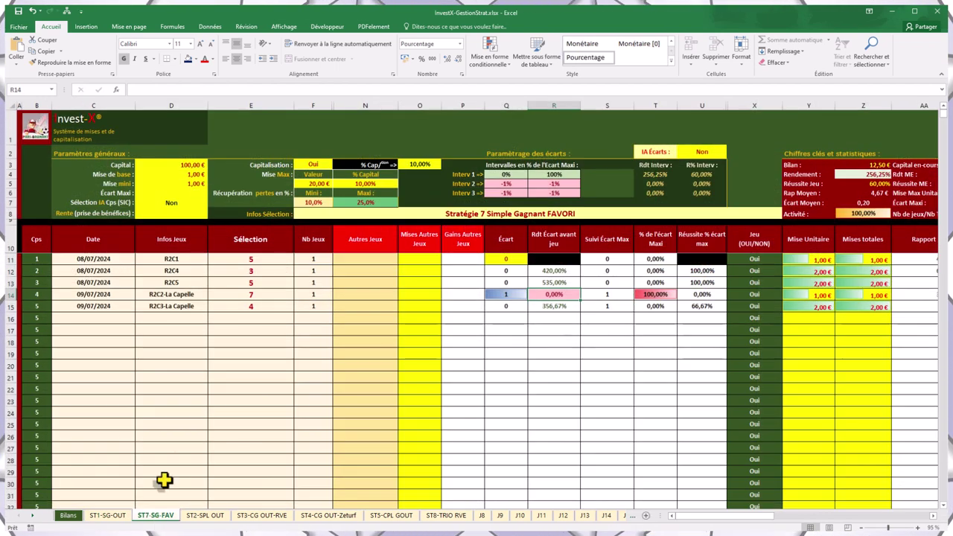
drag(173, 258, 177, 307)
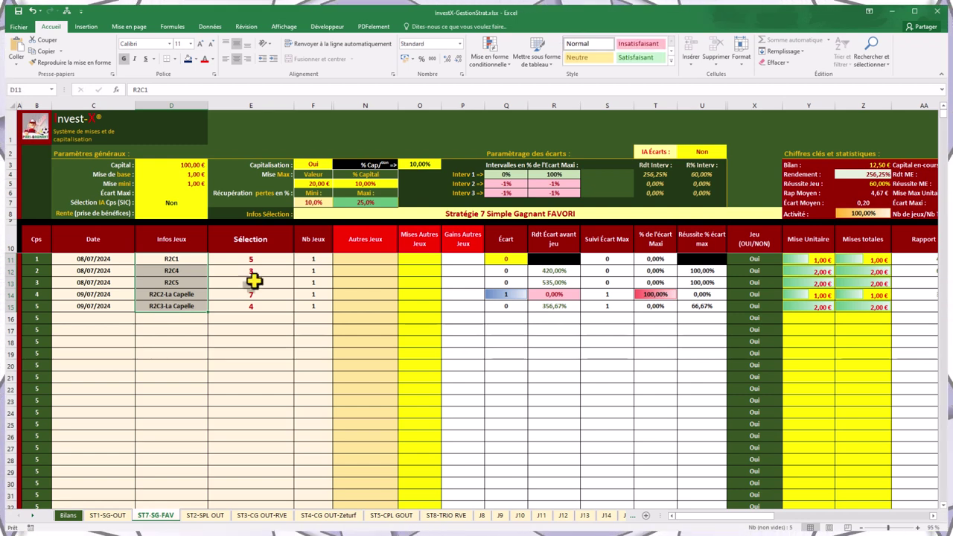
Step: Check the Bilan, Réussite Jeu, base stake and minimum stake on the ST7-SG-FAV sheet
click(871, 166)
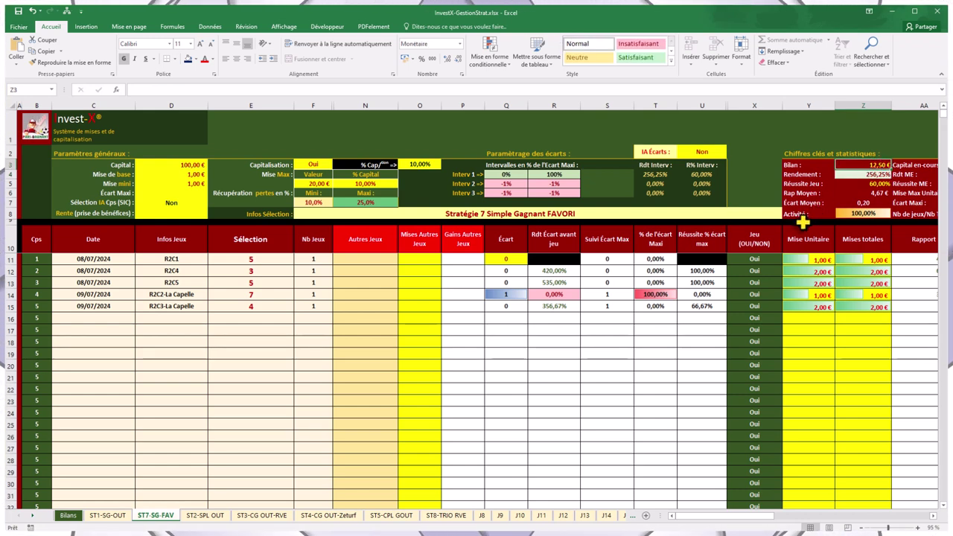
click(881, 184)
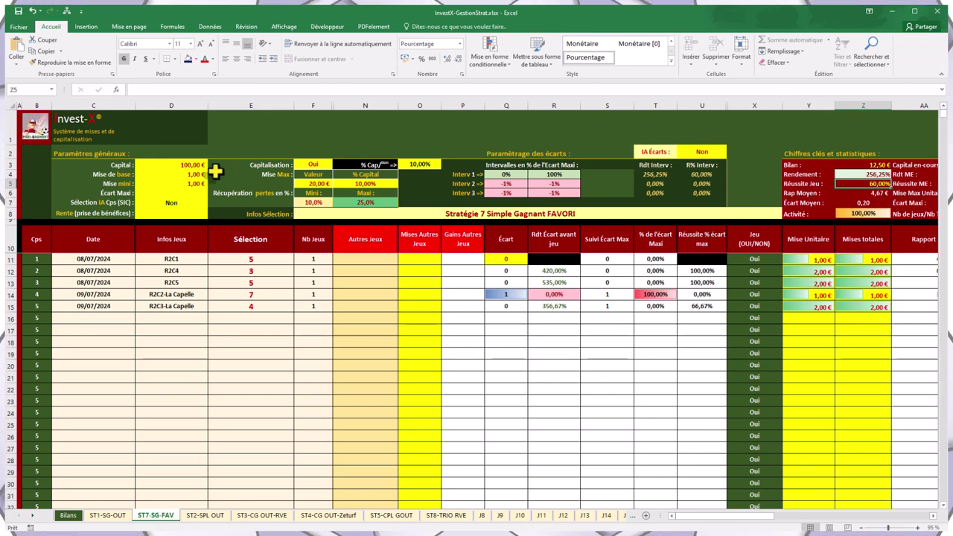
click(187, 174)
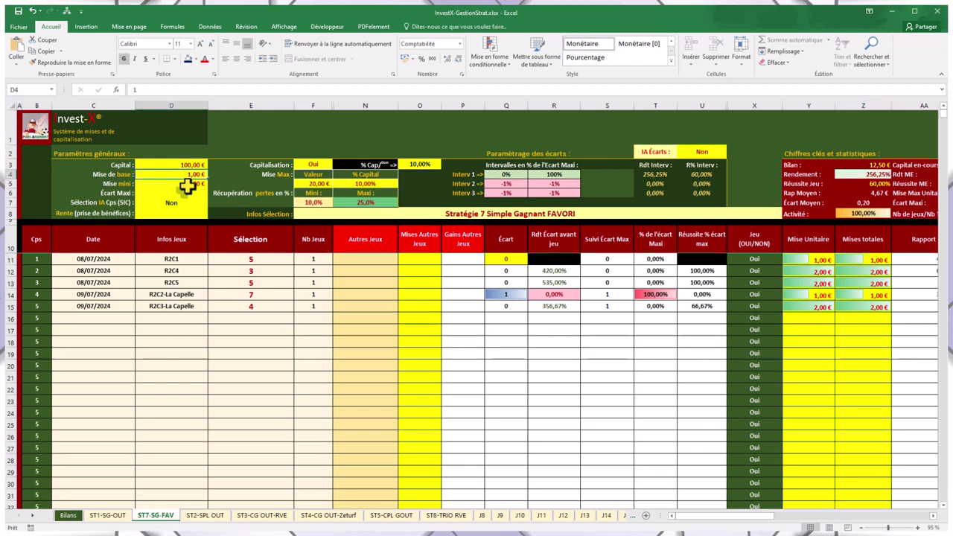
click(188, 184)
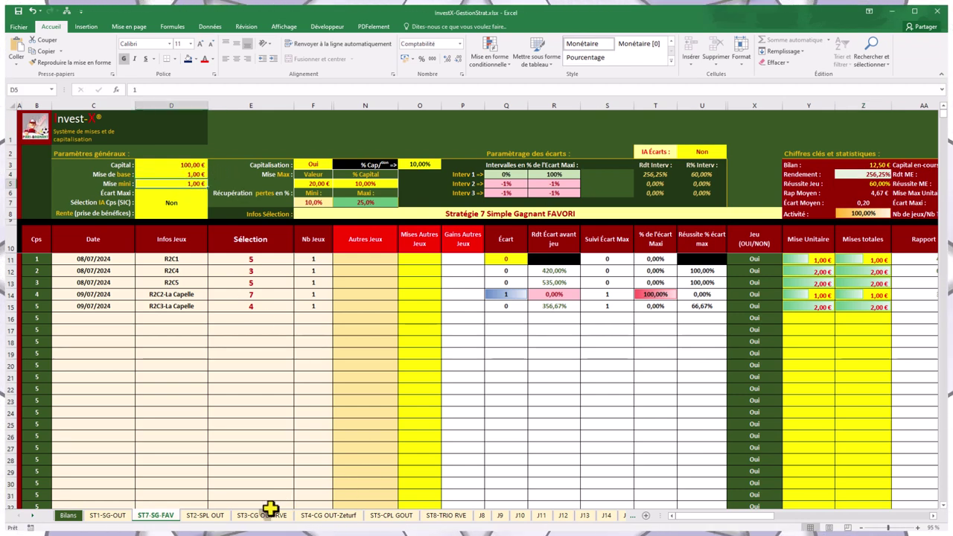
Step: Review the Réussite Jeu, Bilan and Rendement figures on the ST2-SPL OUT sheet
click(205, 515)
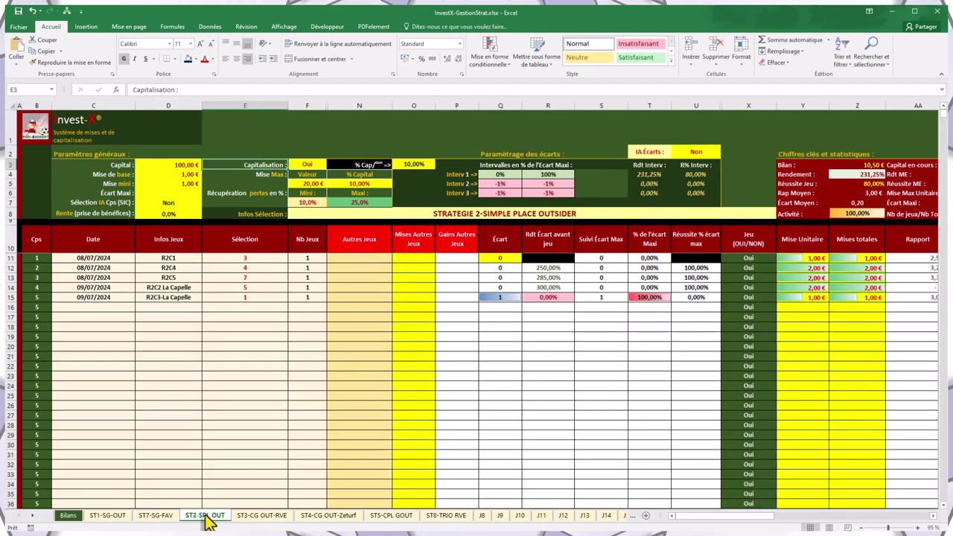
click(868, 184)
click(872, 164)
click(871, 174)
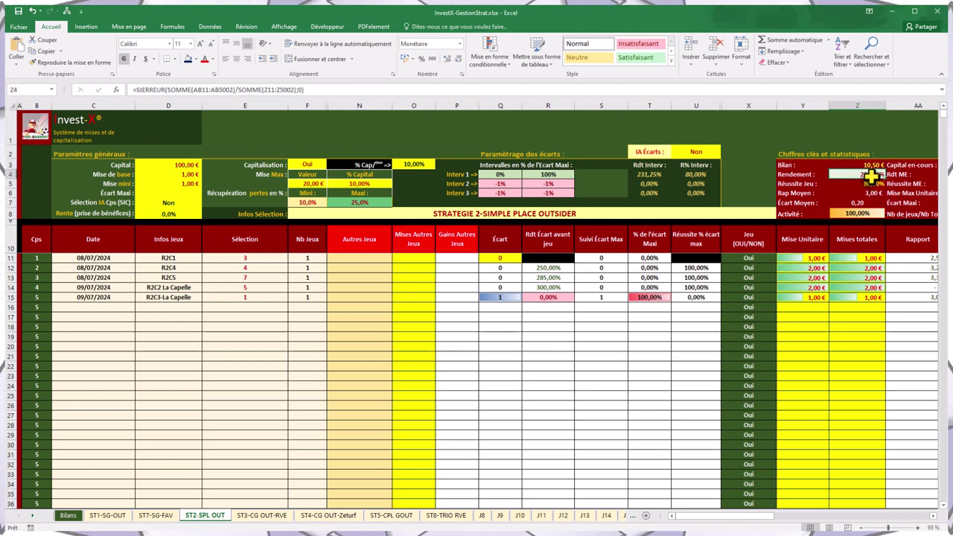
Step: Examine the five recorded selections and the Rendement figure on the ST3-CG OUT-RVE sheet
click(261, 515)
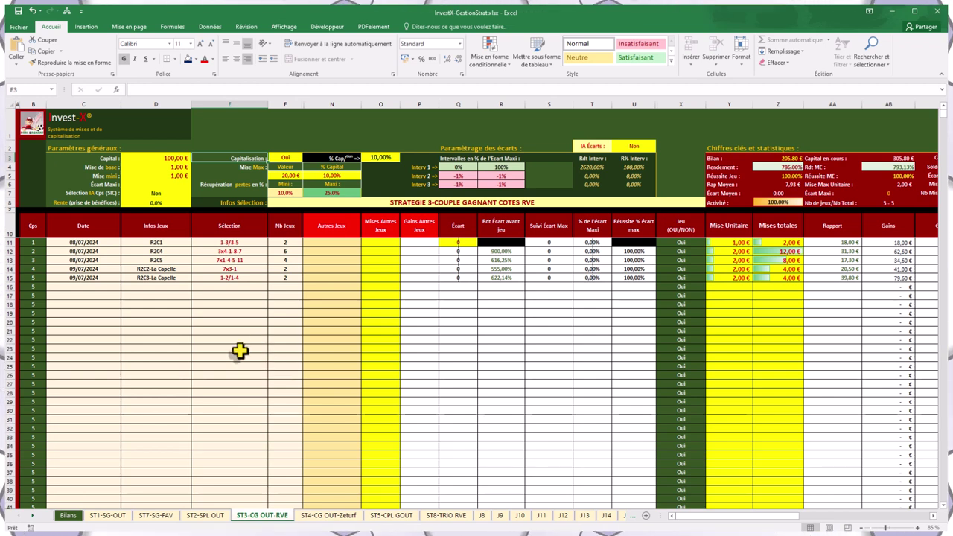
drag(230, 245, 224, 280)
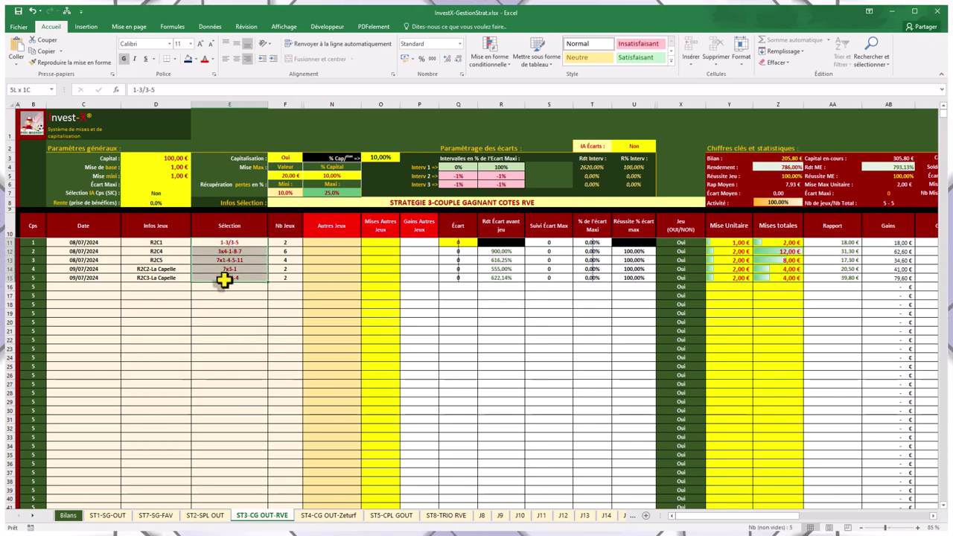
drag(224, 280, 229, 272)
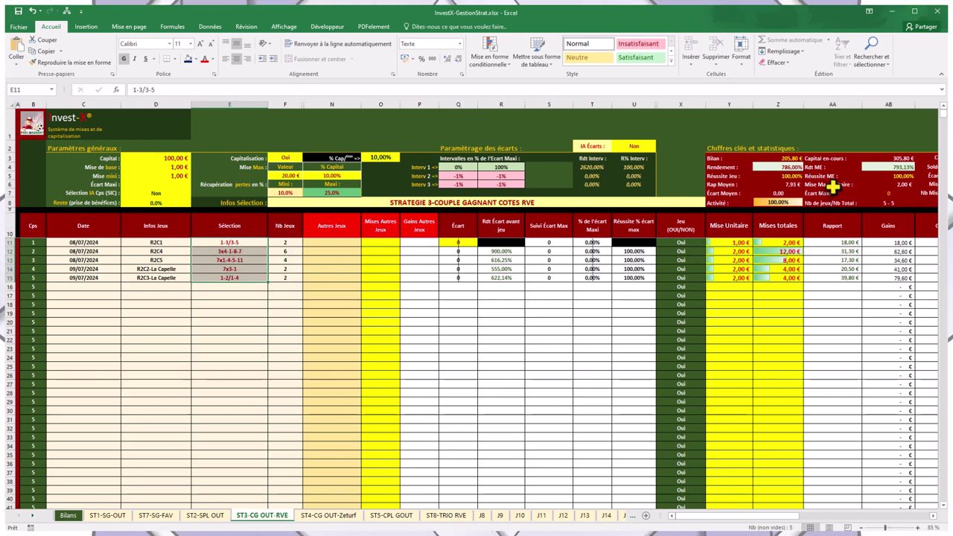
click(787, 168)
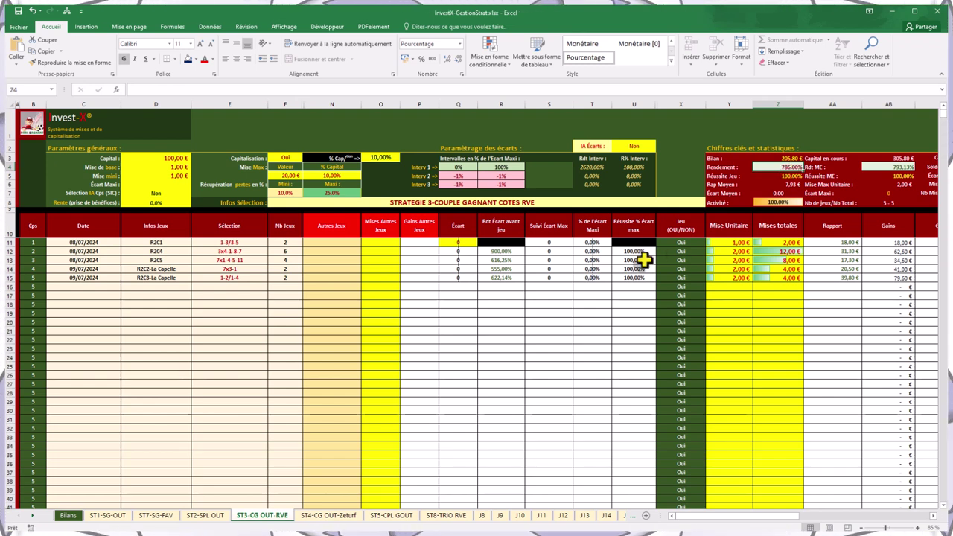
Step: Set Nb Jeux for race R2C4 on ST3-CG OUT-RVE to 4, and check the Bilan and the Rapport values
key(ctrl+z)
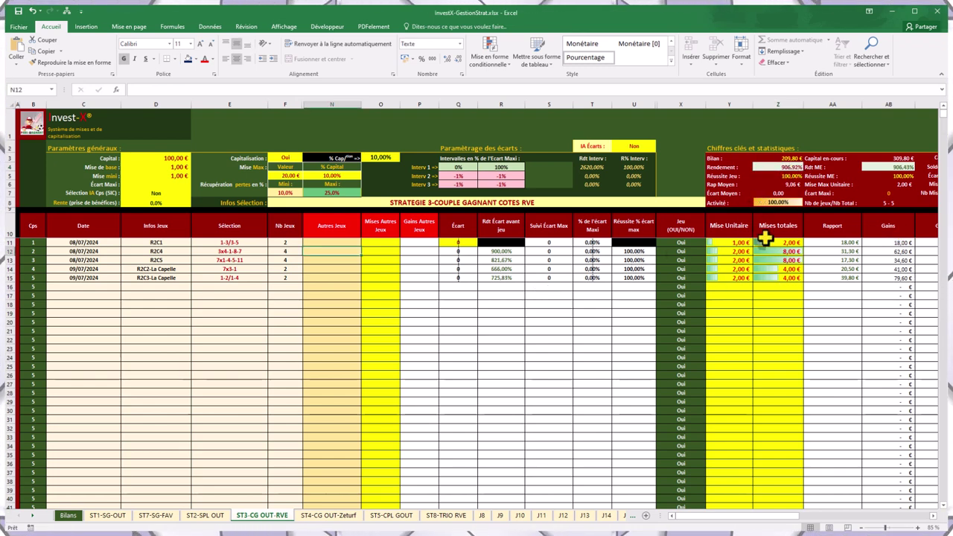
click(789, 158)
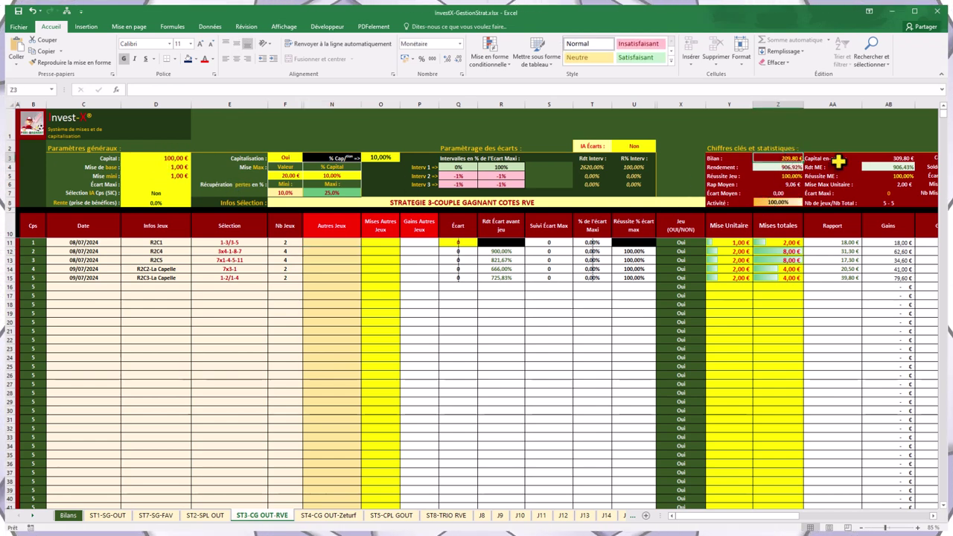
drag(850, 243, 856, 289)
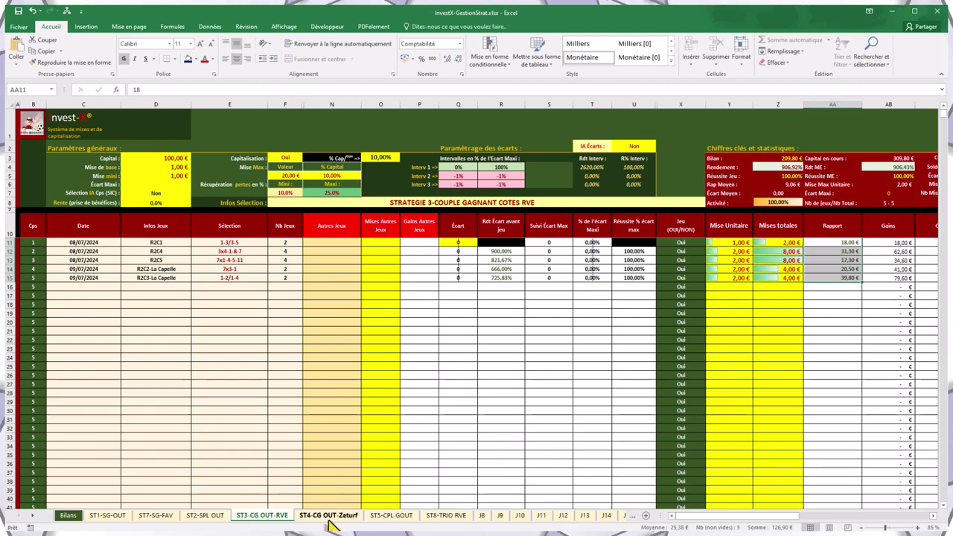
Step: Review the Rendement, Bilan and Réussite Jeu figures on the ST5-CPL GOUT sheet
click(400, 516)
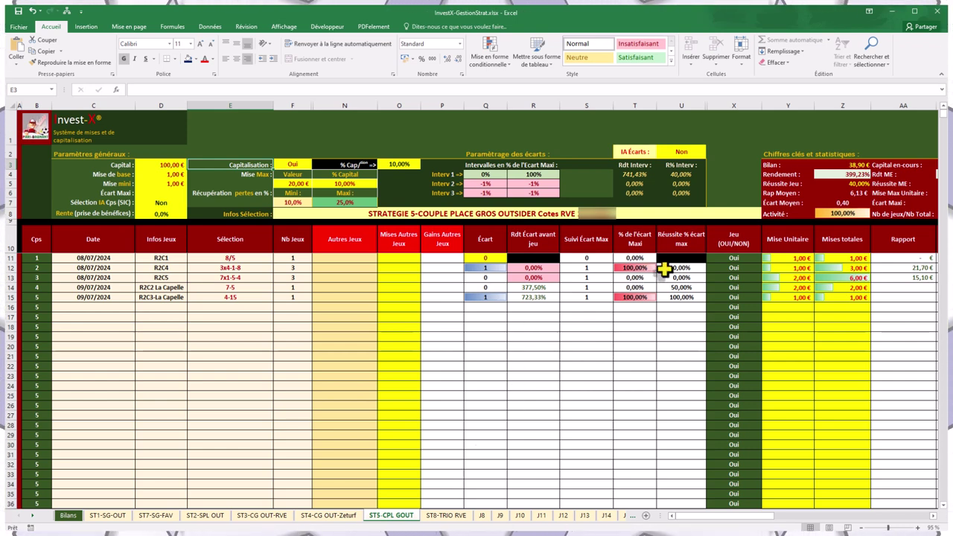
click(851, 177)
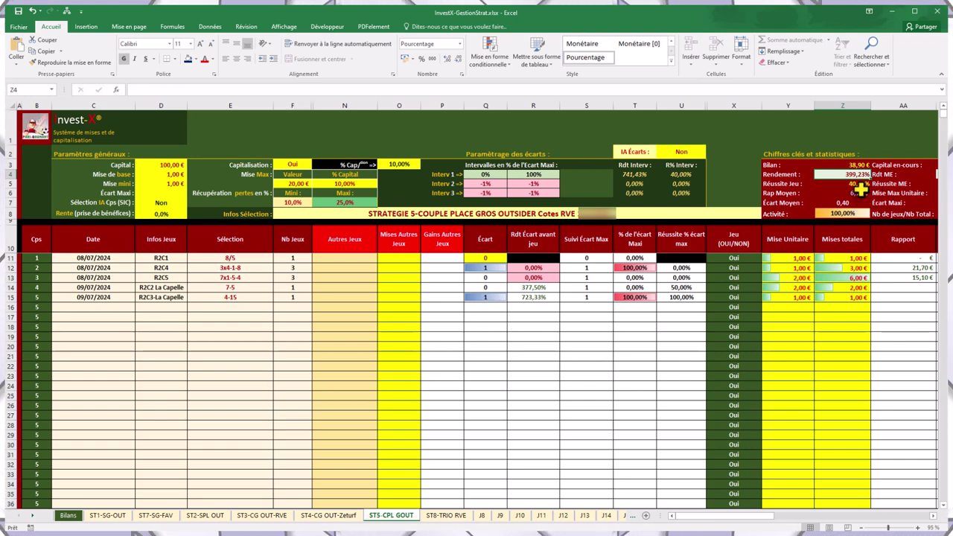
click(855, 166)
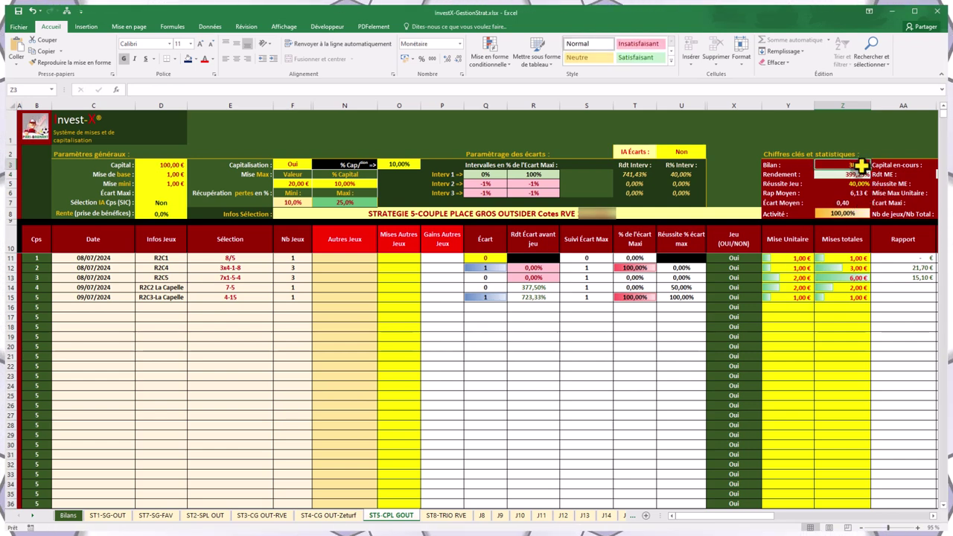
click(857, 184)
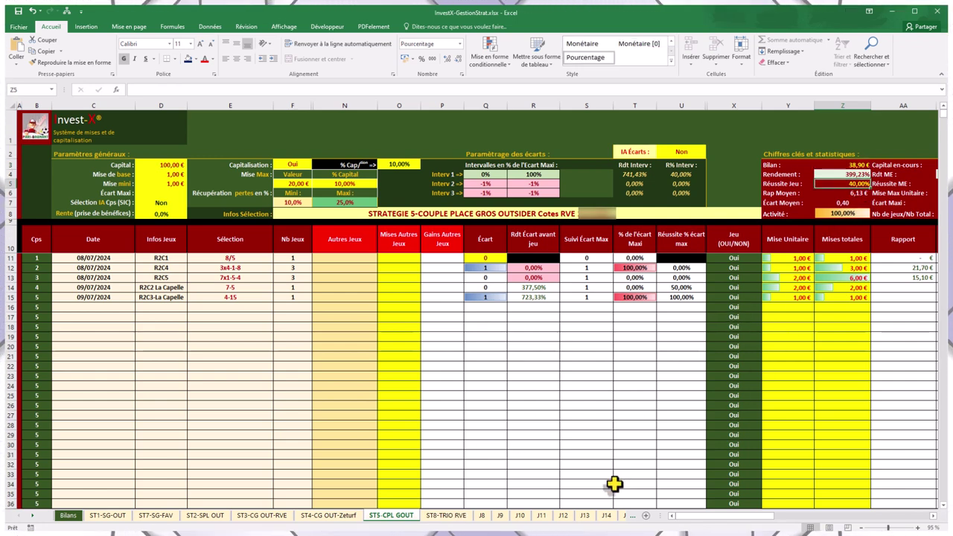
Step: Review the Réussite Jeu, Bilan and recorded bet dates on the ST8-TRIO RVE sheet
click(450, 517)
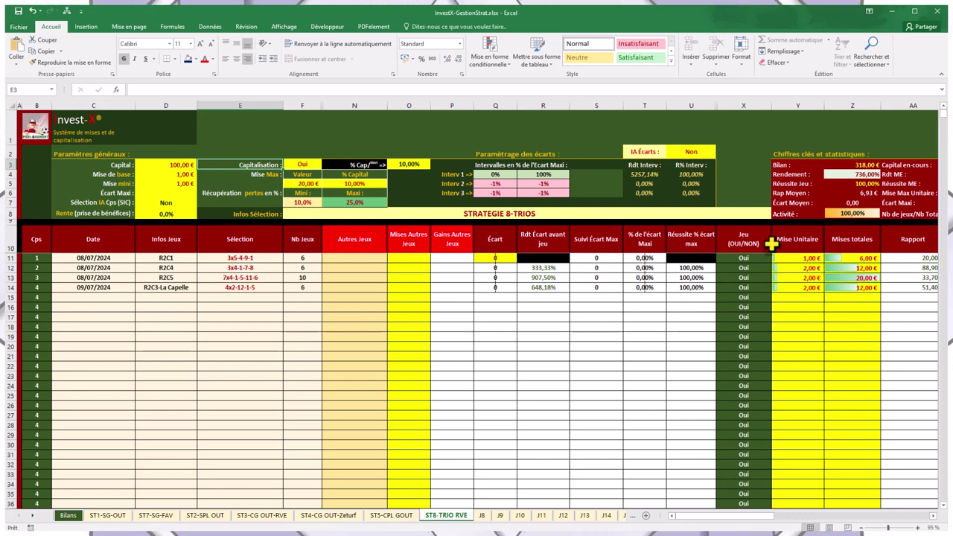
click(867, 184)
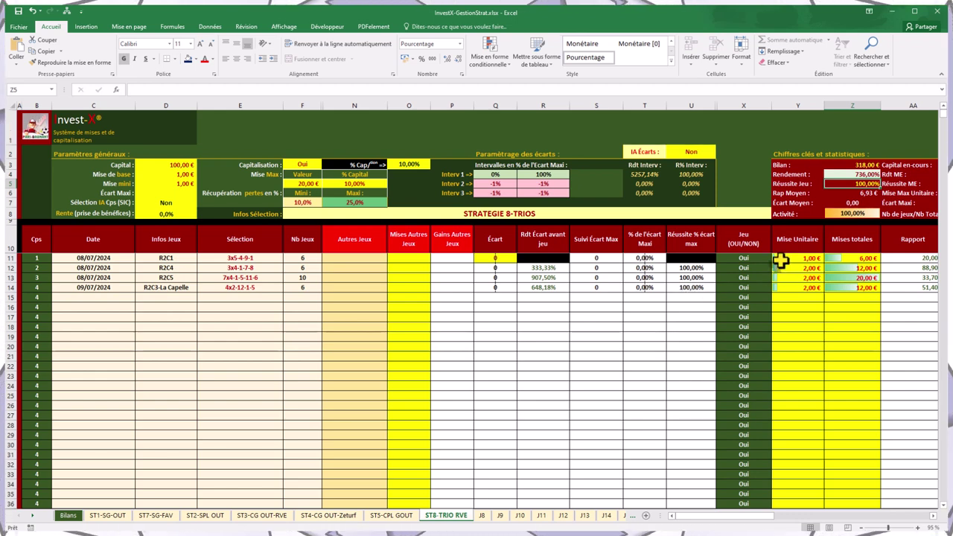
click(865, 165)
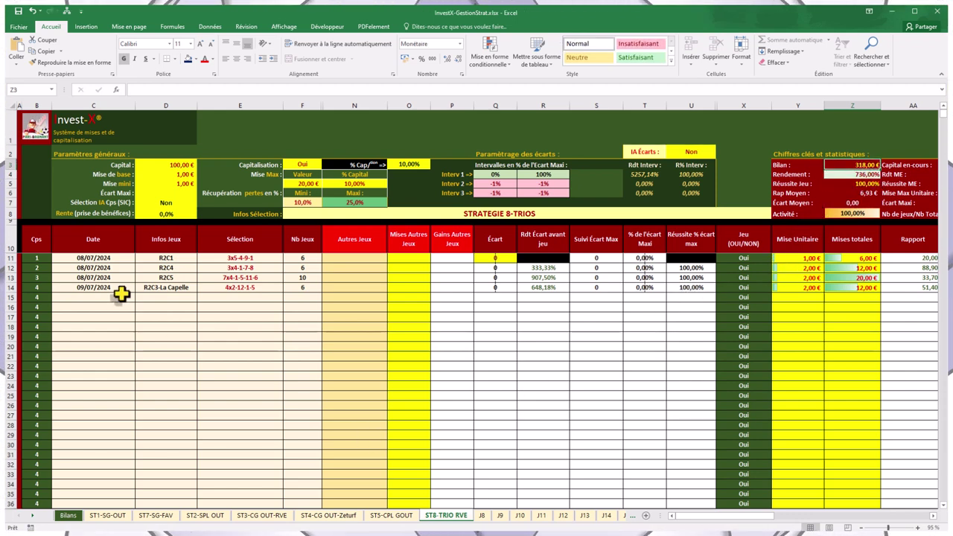
drag(98, 258, 99, 292)
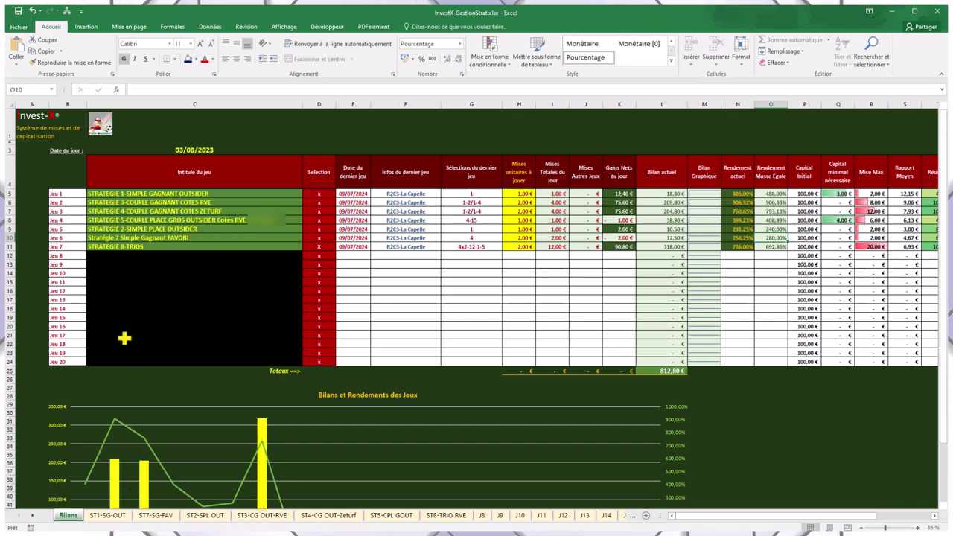
Step: Check the unit stakes, daily total stakes and overall Bilan actuel total for the seven strategies on the Bilans sheet
click(68, 248)
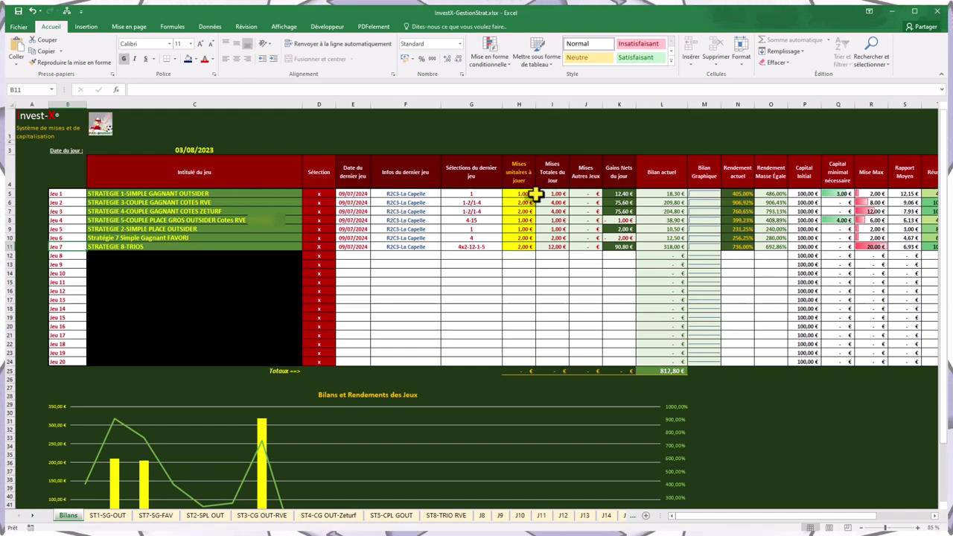
drag(520, 194, 525, 250)
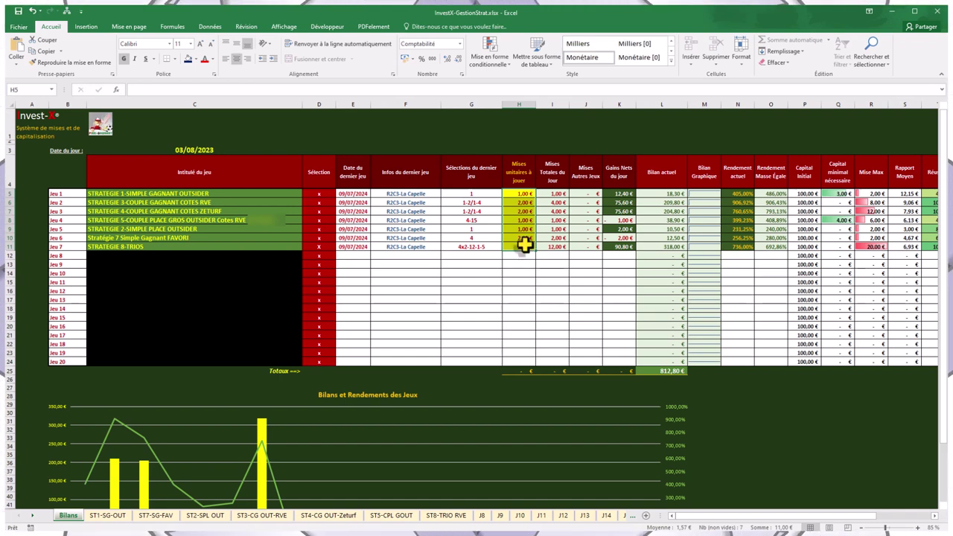
drag(562, 193, 547, 251)
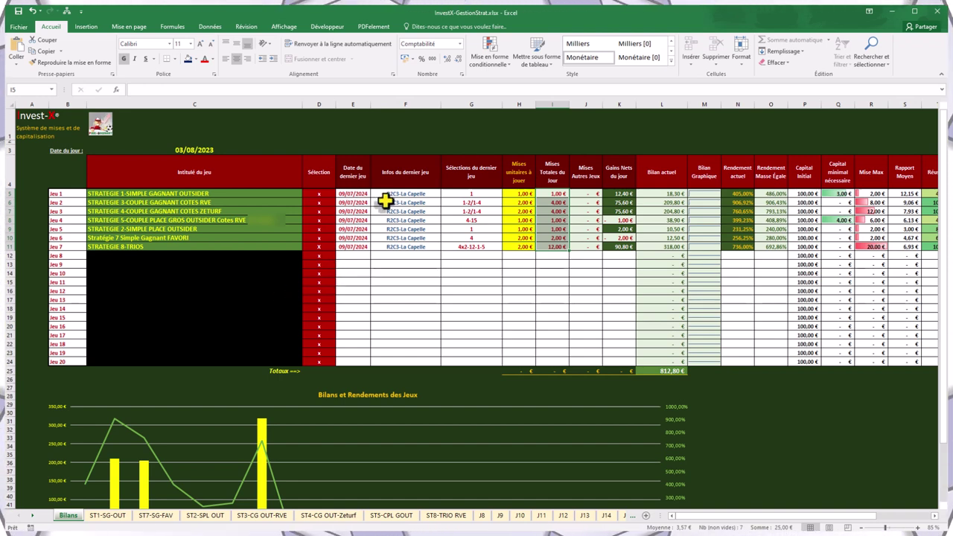
click(666, 370)
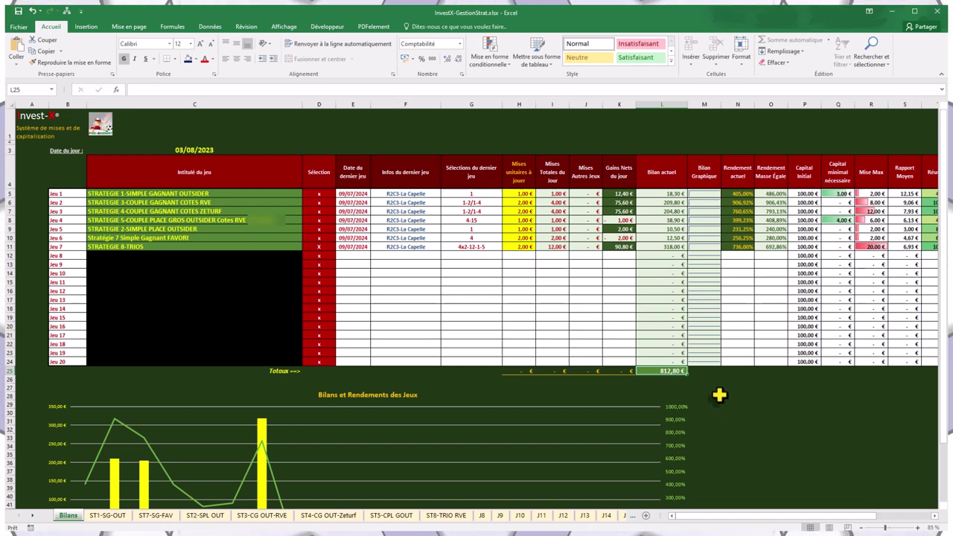
Step: Compare the Rendement actuel and Rendement Masse Égale figures across the strategies listed on the Bilans sheet
click(744, 195)
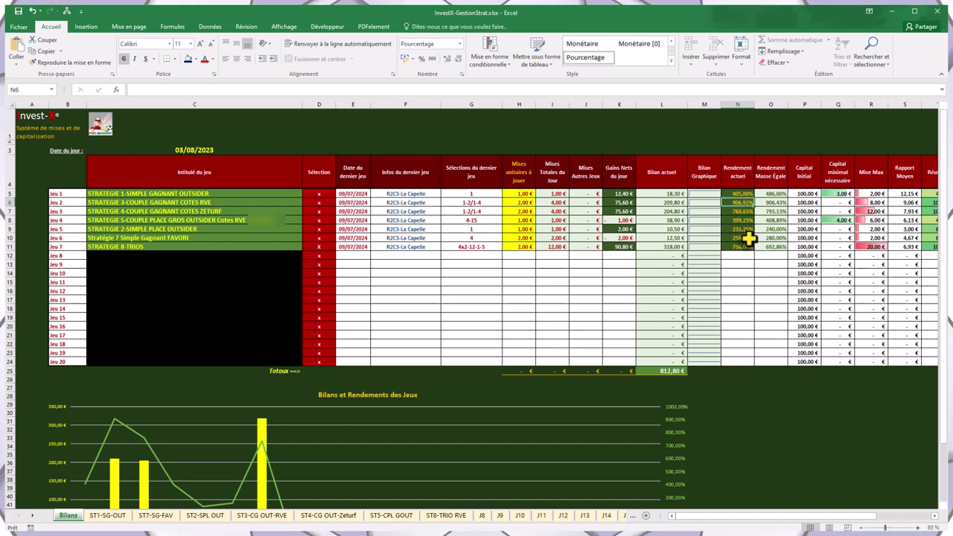
click(739, 212)
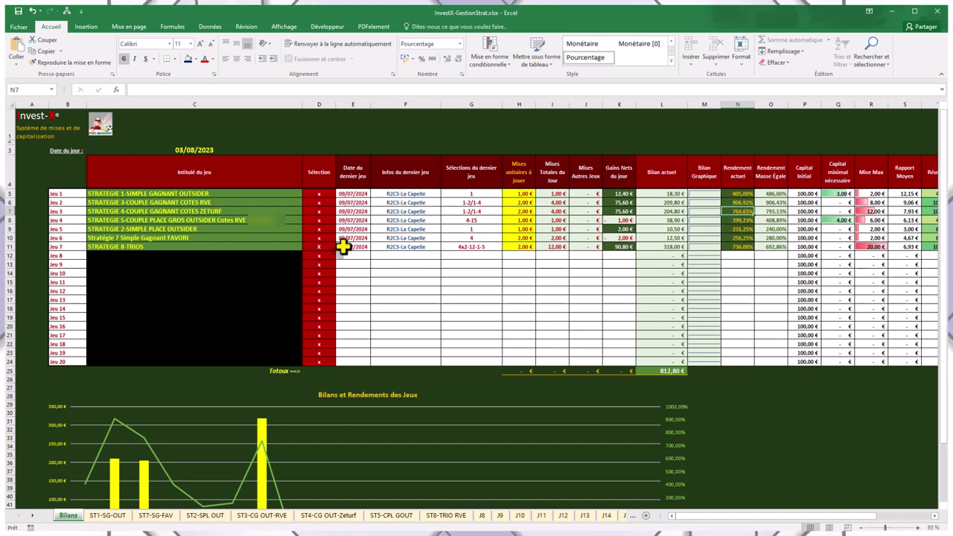
click(744, 220)
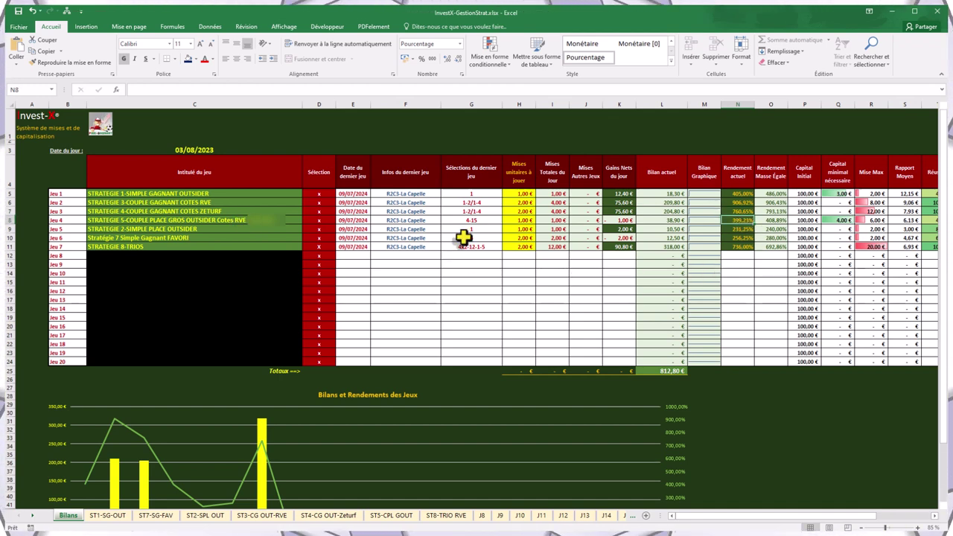
click(187, 220)
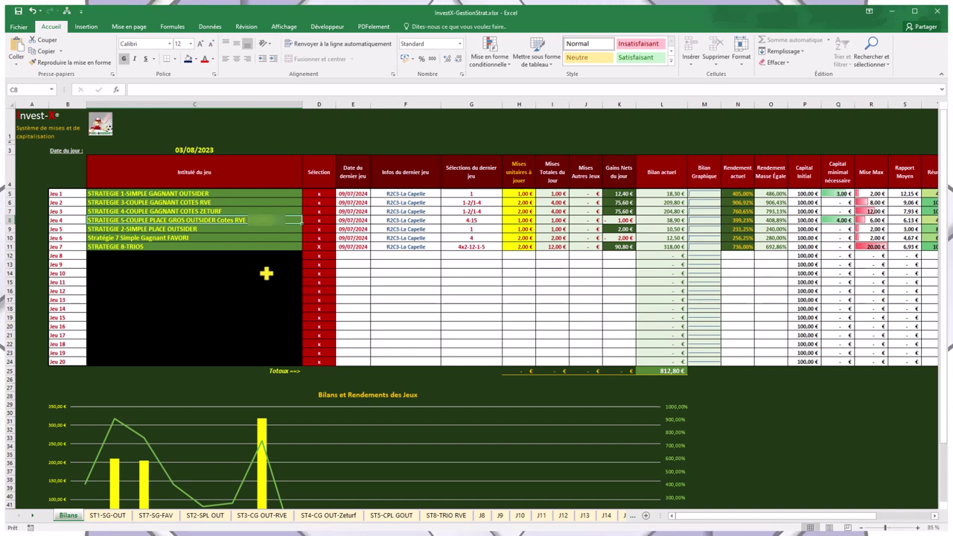
click(770, 230)
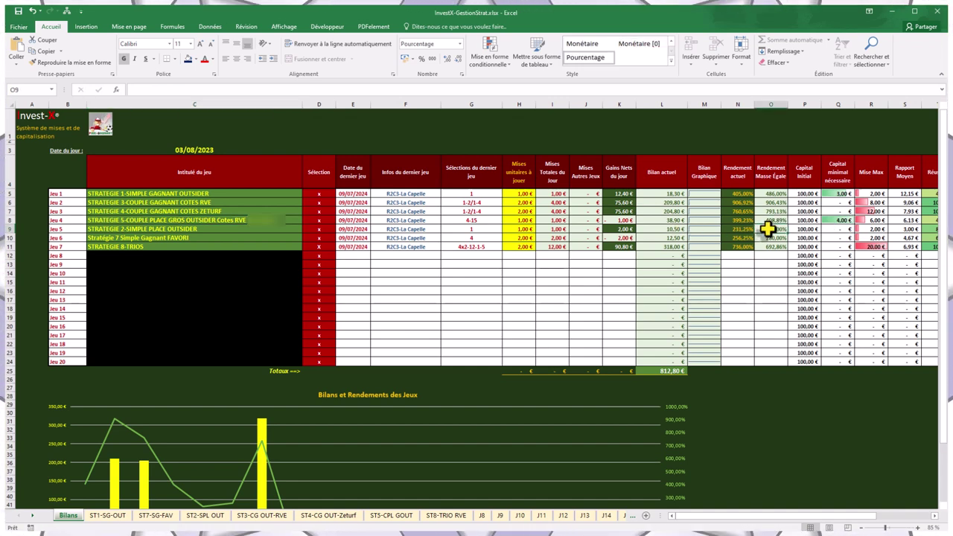
click(153, 238)
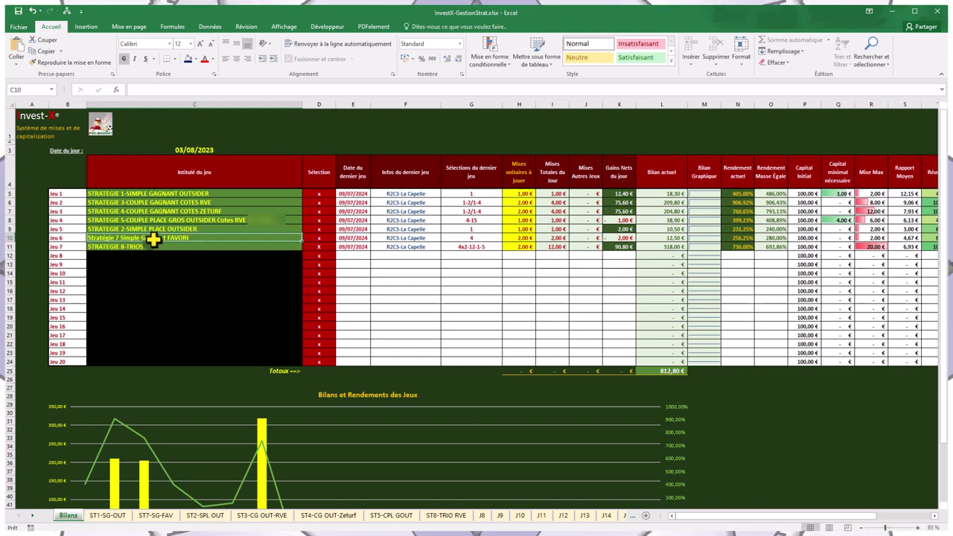
click(739, 237)
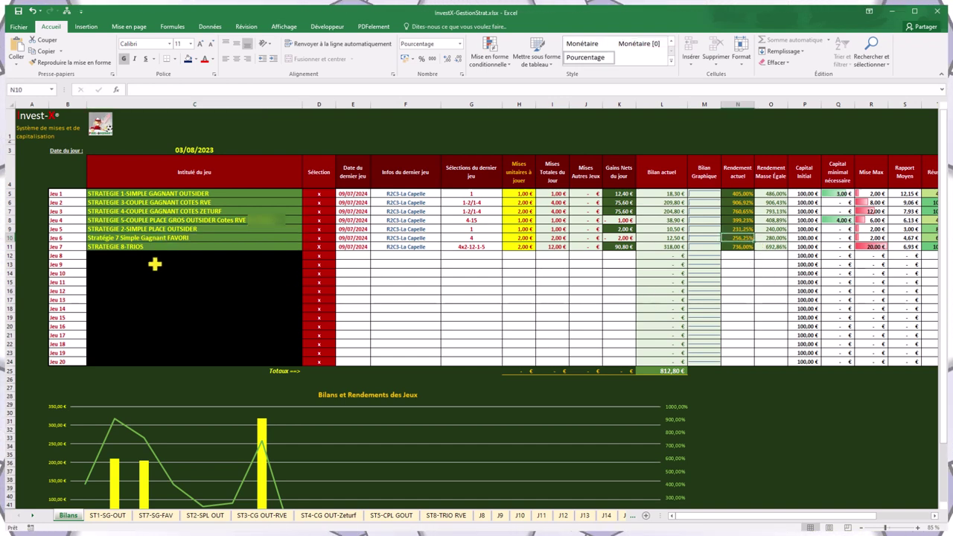
click(133, 249)
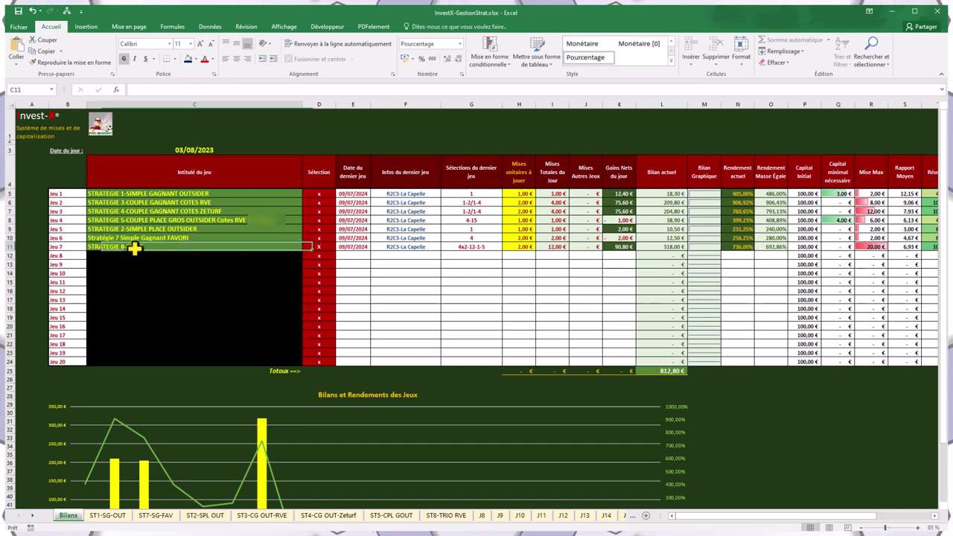
click(737, 247)
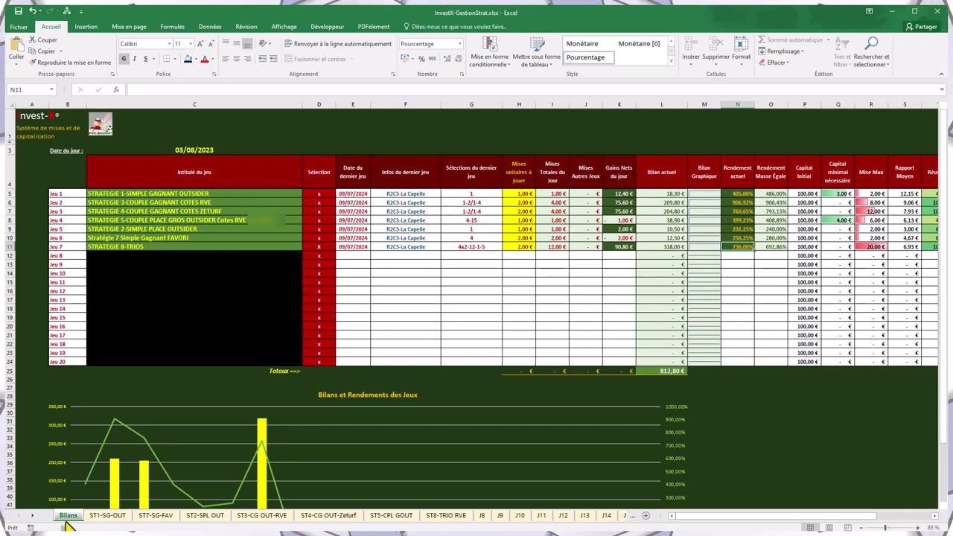
Step: Return to the ST1-SG-OUT sheet, and switch to the Strategies de Jeux 2024 workbook to view its Les Strategies sheet
click(106, 515)
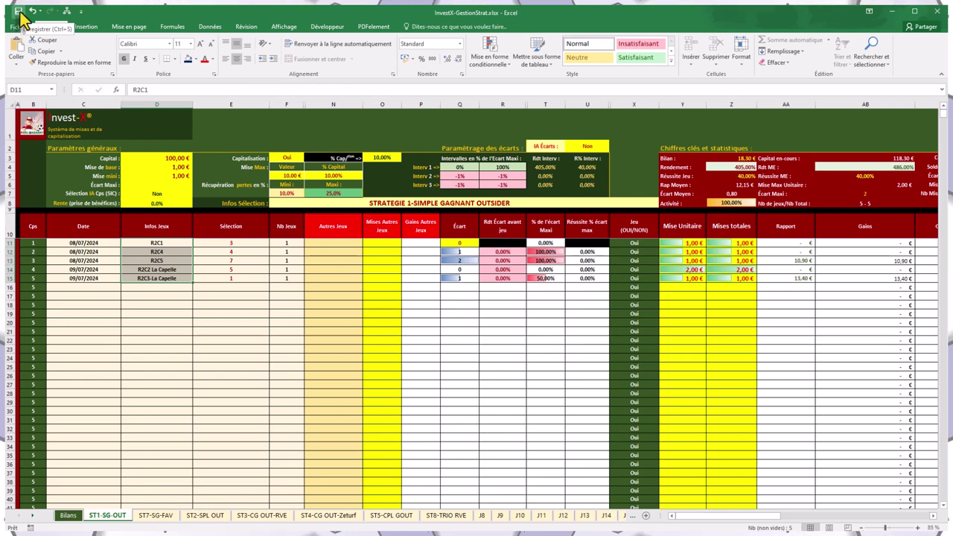
click(101, 289)
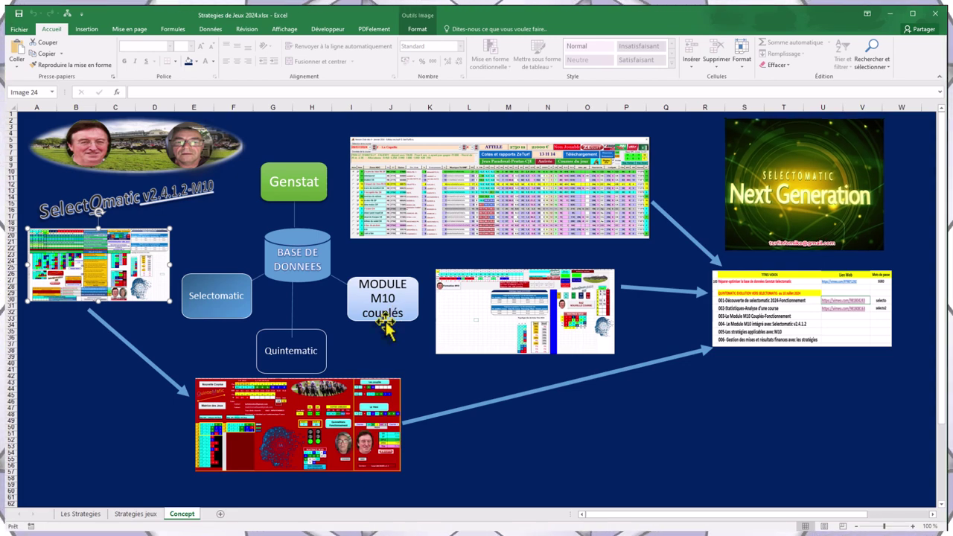
click(81, 513)
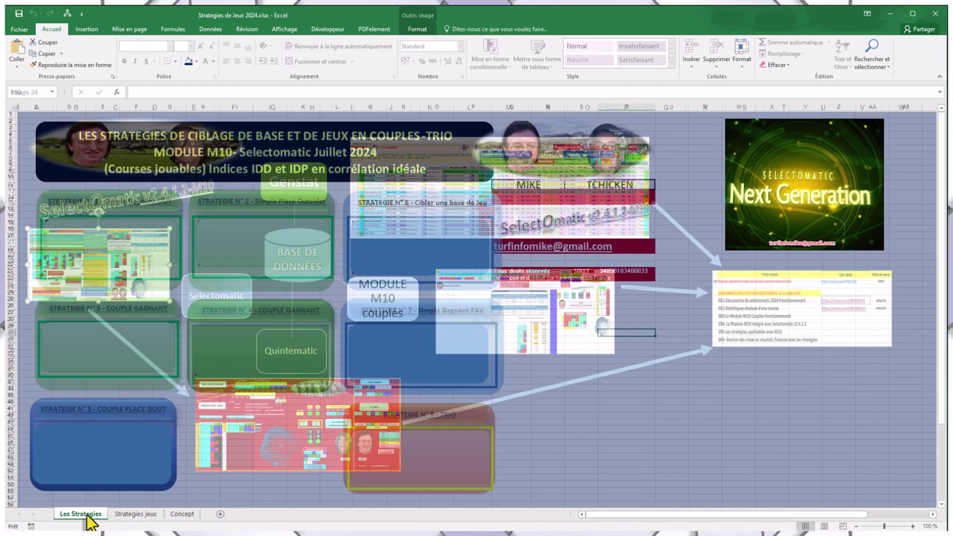